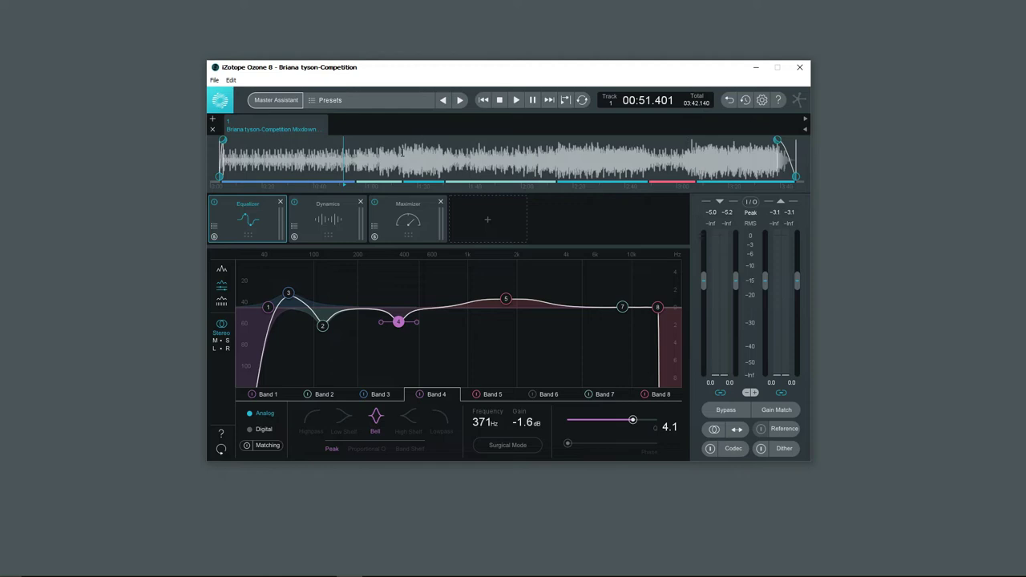
Open the settings of the Dynamics module in the mastering chain.
scroll(507, 161, up, 3)
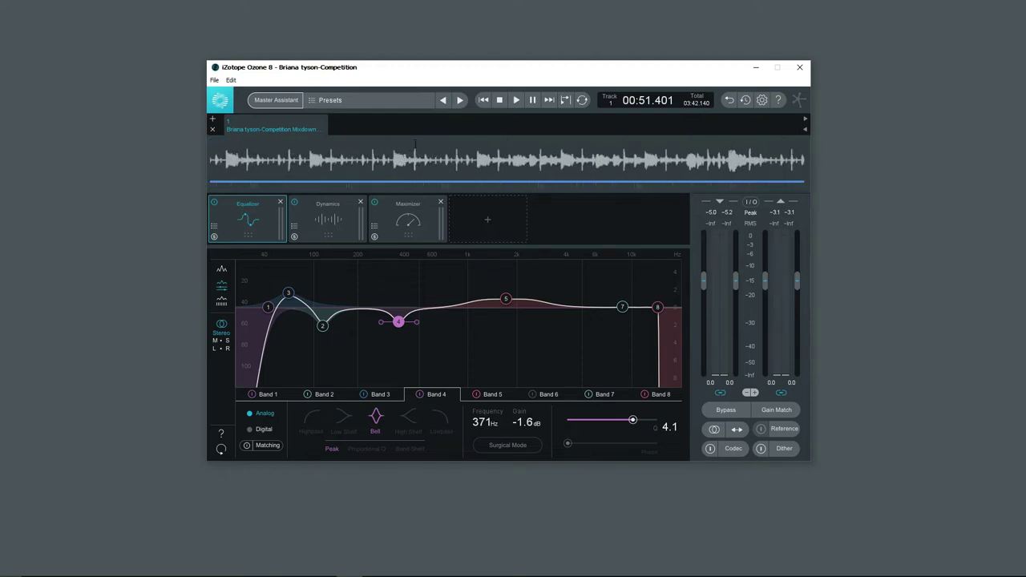
scroll(522, 165, down, 3)
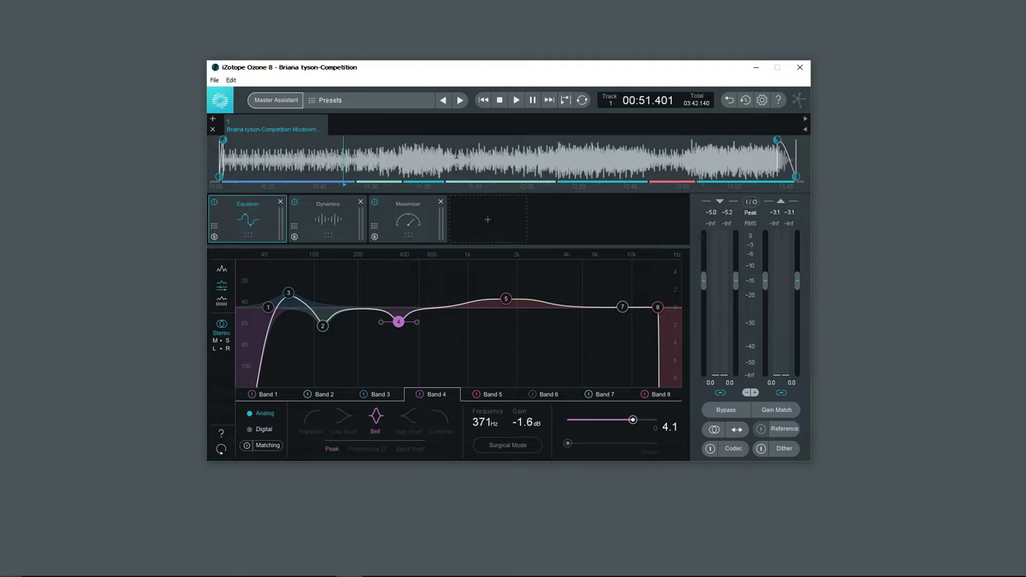
click(331, 230)
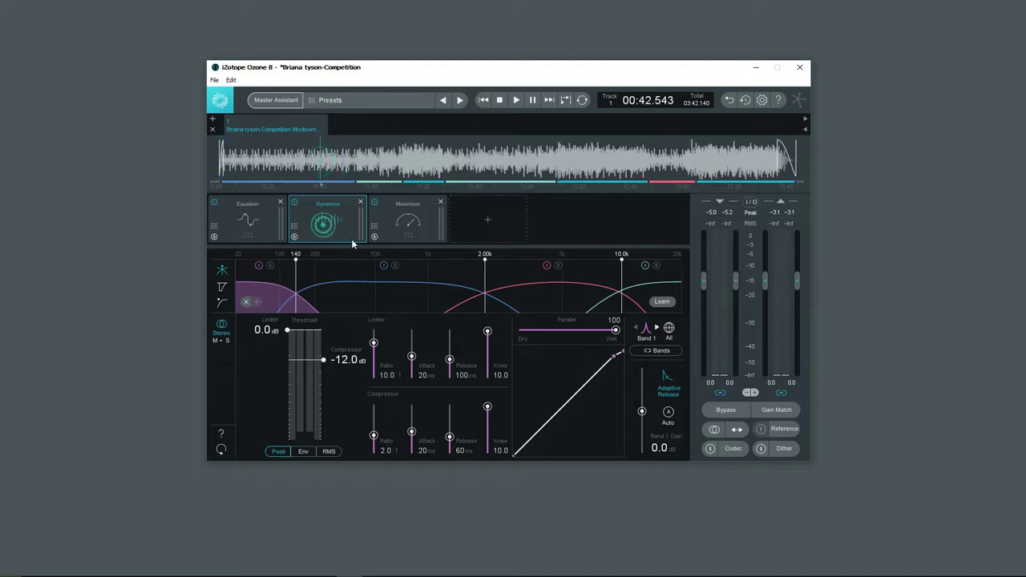
Go through the four Dynamics bands twice from low to high, examining each band's range and compressor settings.
click(275, 301)
click(385, 294)
click(529, 292)
click(645, 299)
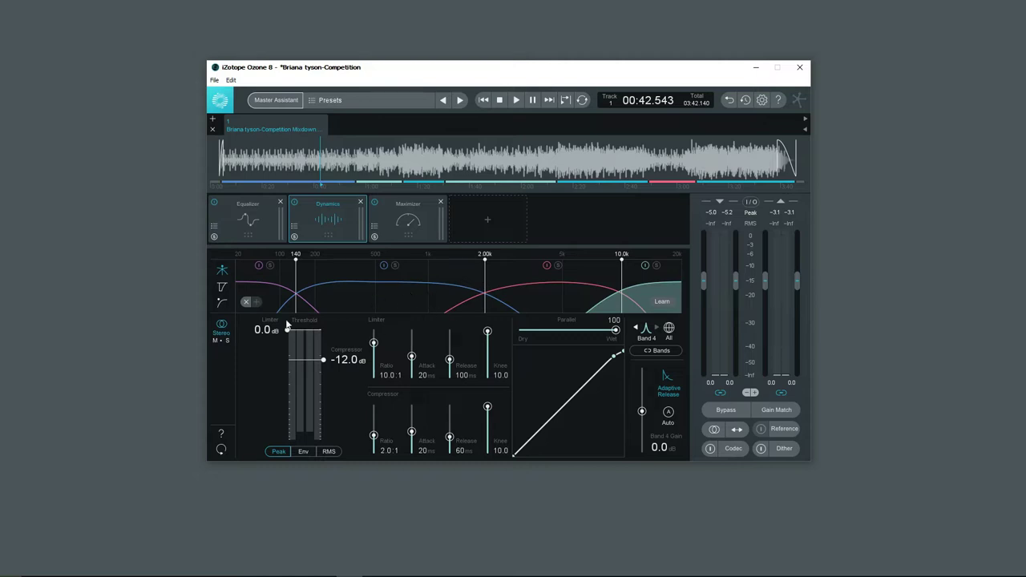
click(269, 298)
click(360, 292)
click(535, 292)
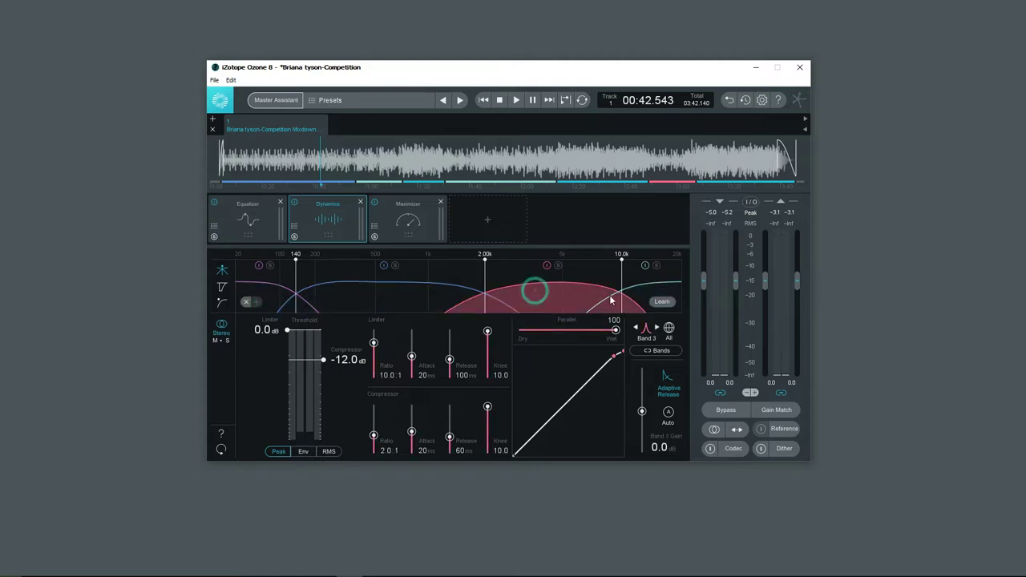
click(634, 294)
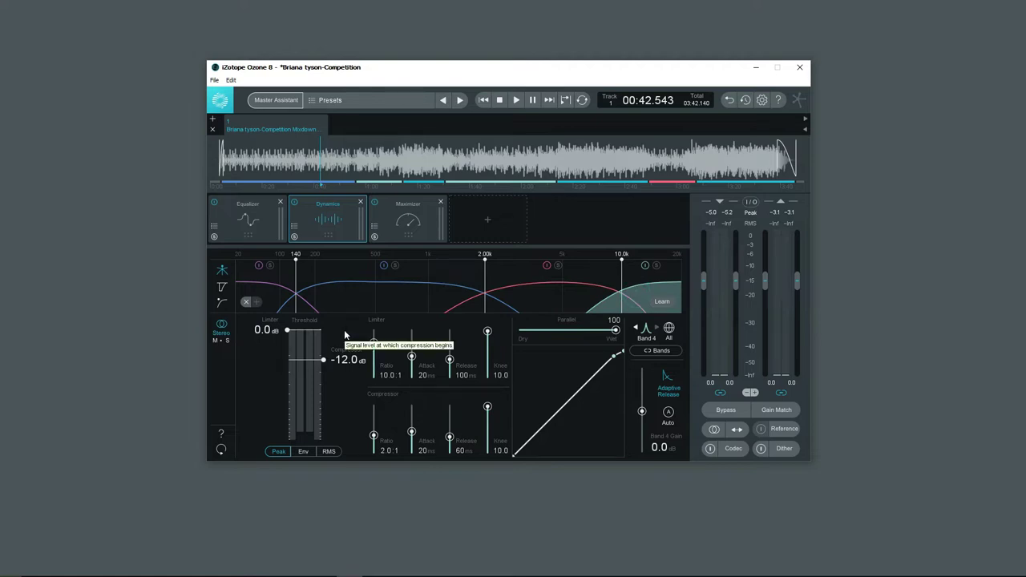
Move the crossover between bands 1 and 2 to 209 Hz.
drag(296, 291, 318, 285)
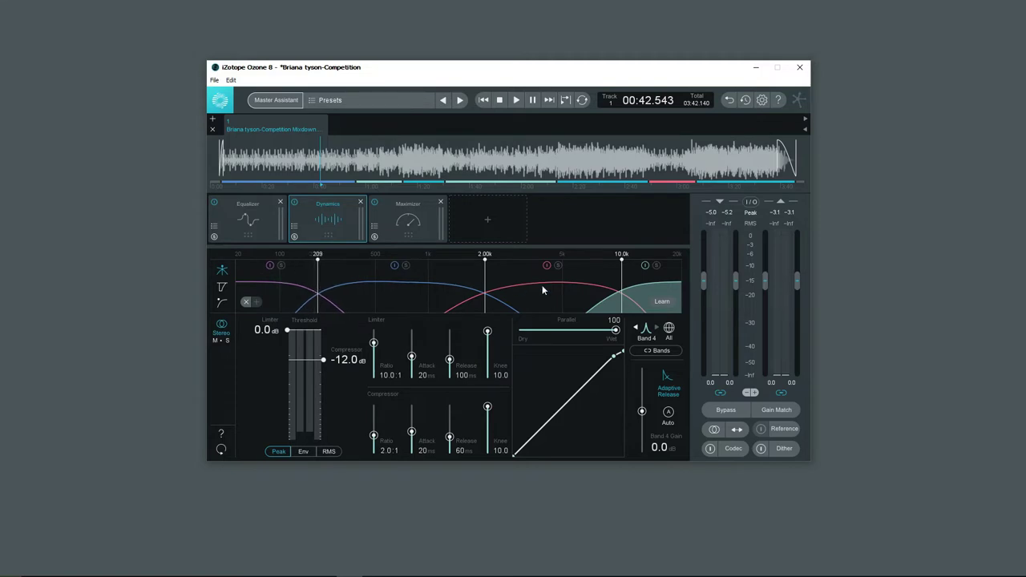
right_click(643, 265)
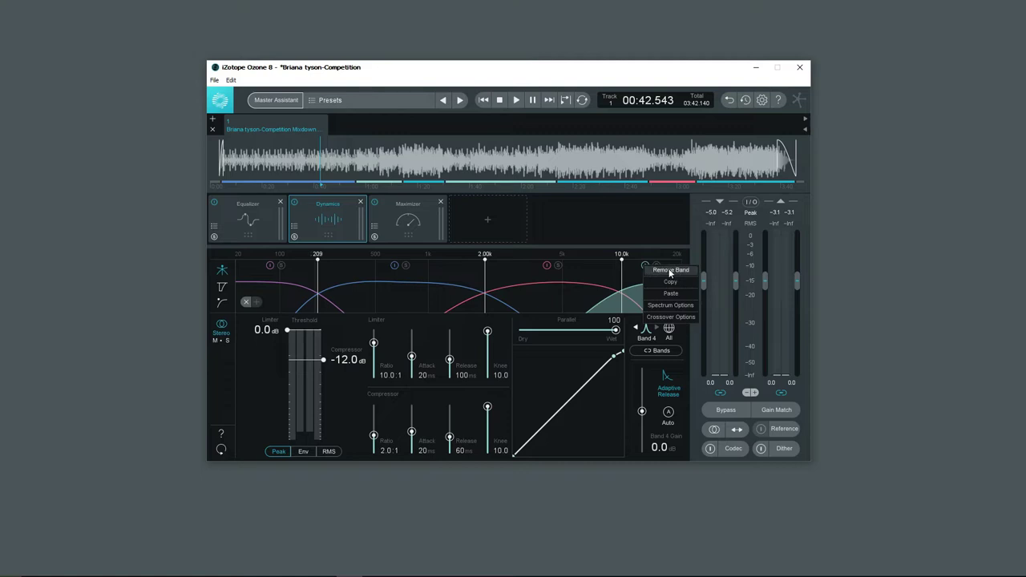
click(573, 297)
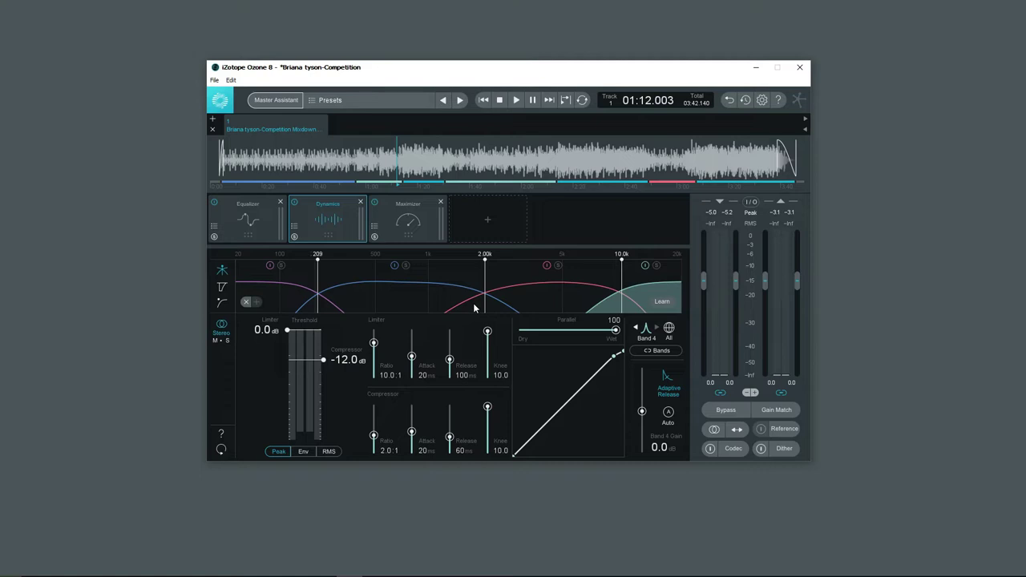
Play the song from about 1:15 with Learn active so the band crossovers are set automatically, and stop playback.
click(405, 157)
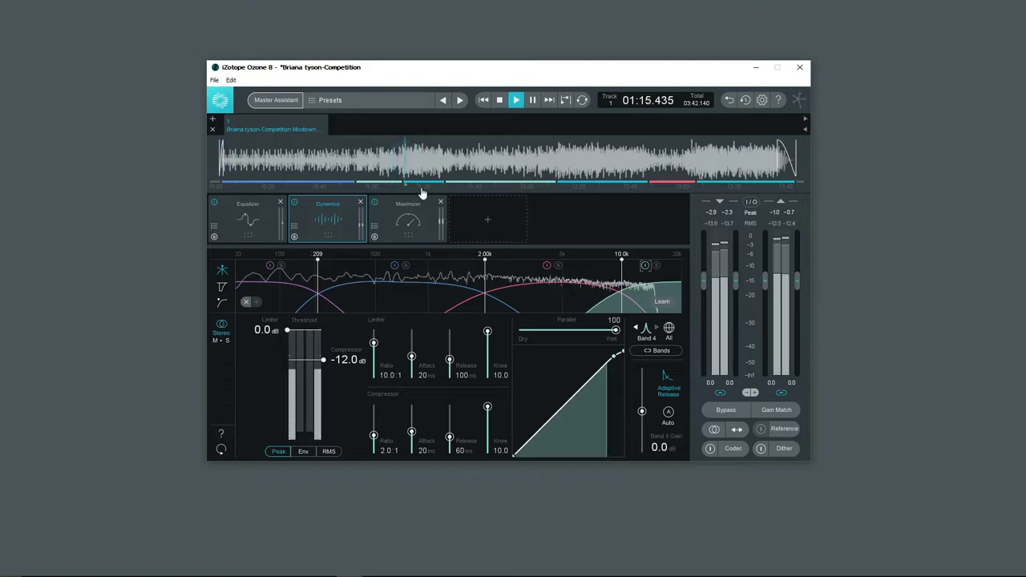
click(661, 303)
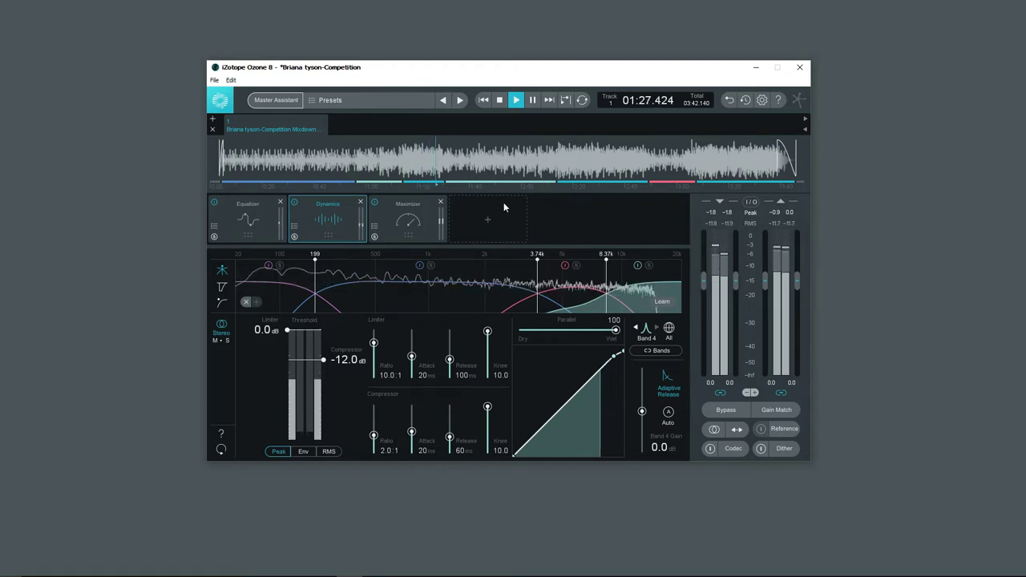
key(space)
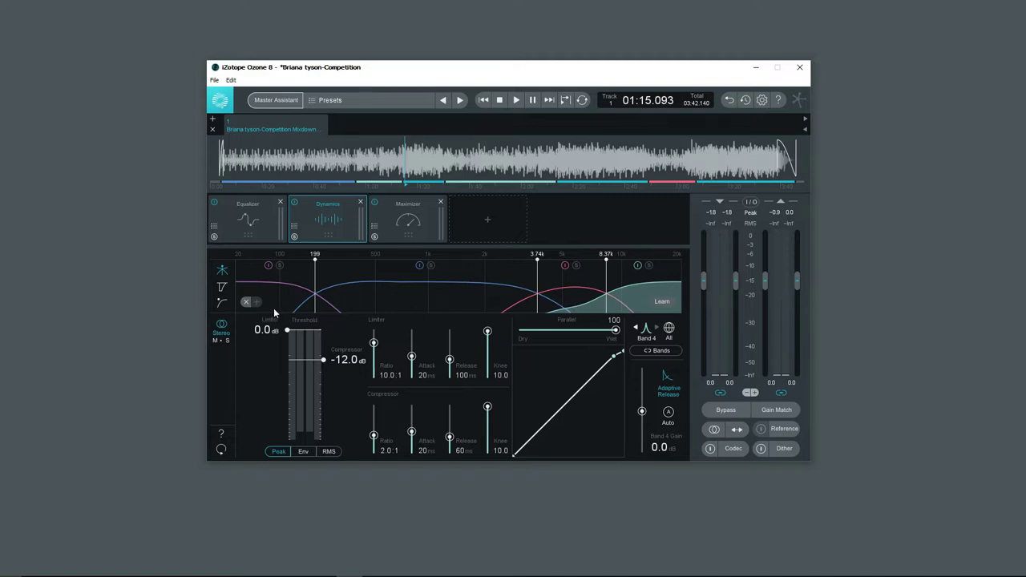
Check bands 2, 3 and 1, and raise the crossover between bands 3 and 4 to 10.1 kHz.
click(390, 293)
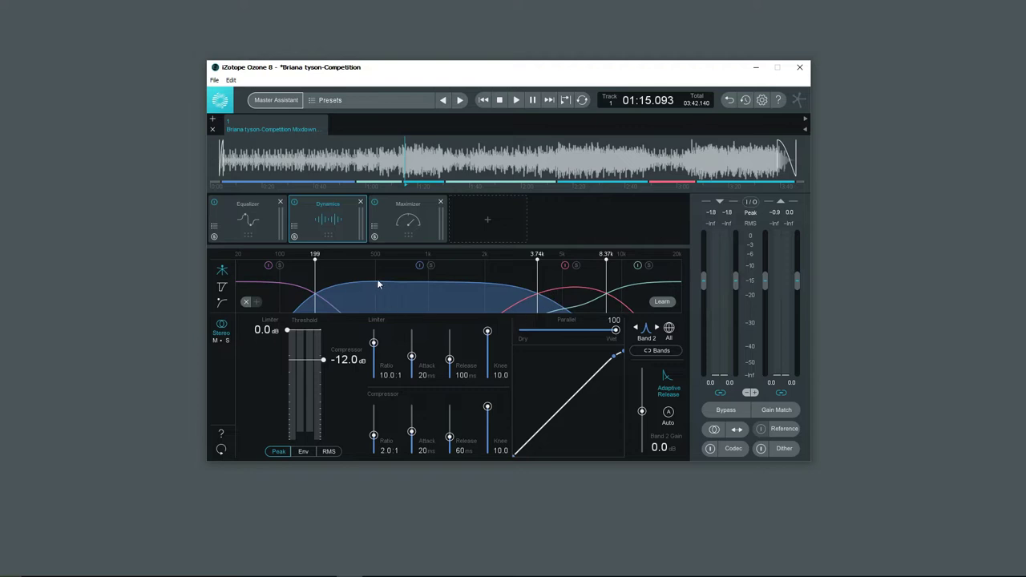
click(587, 301)
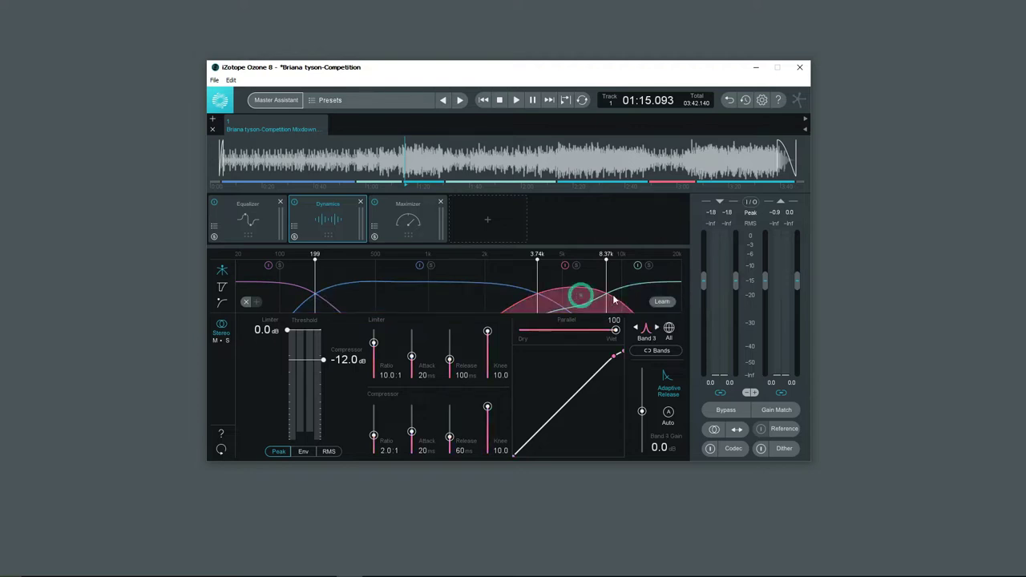
click(461, 295)
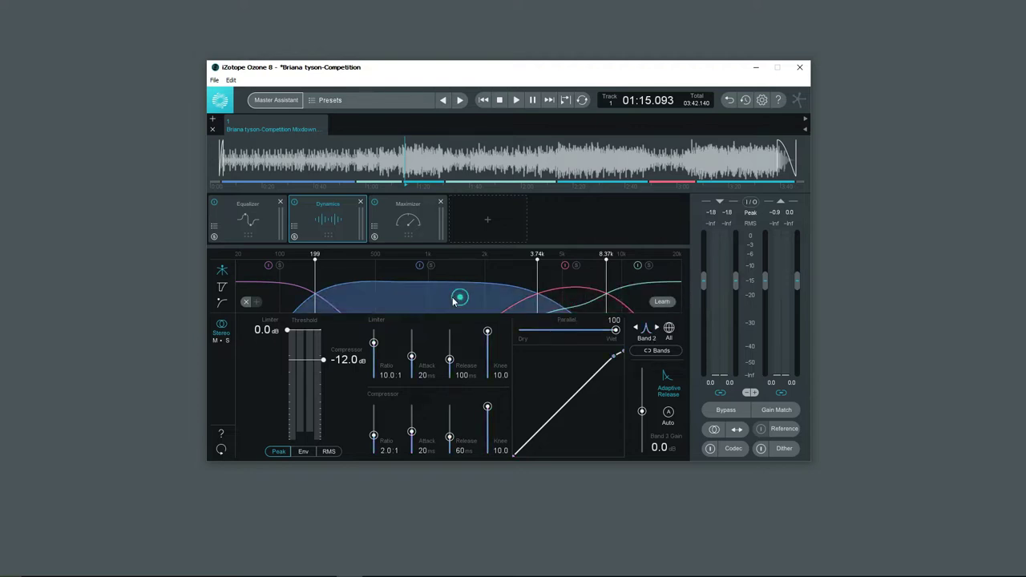
click(286, 293)
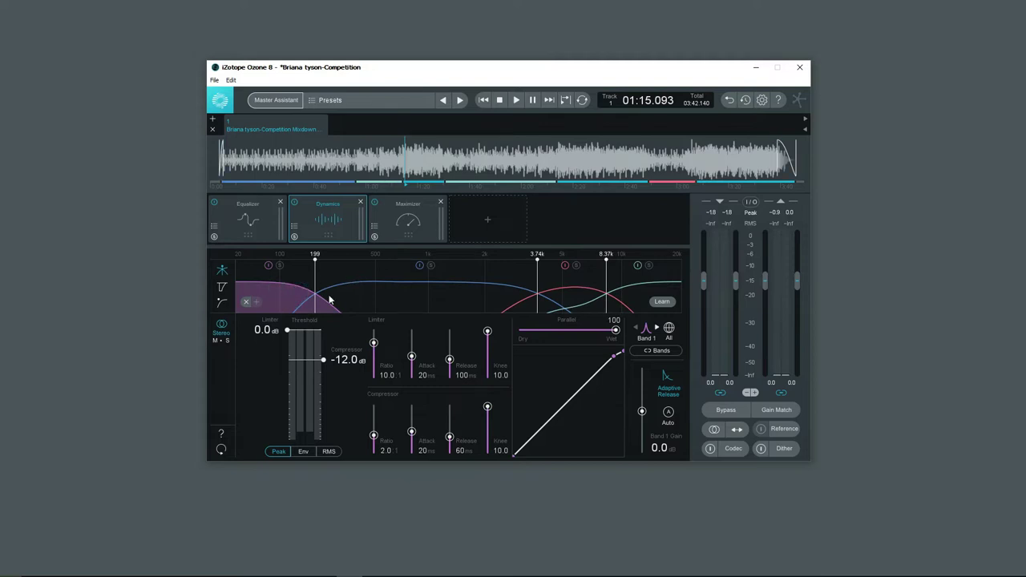
drag(609, 273, 622, 274)
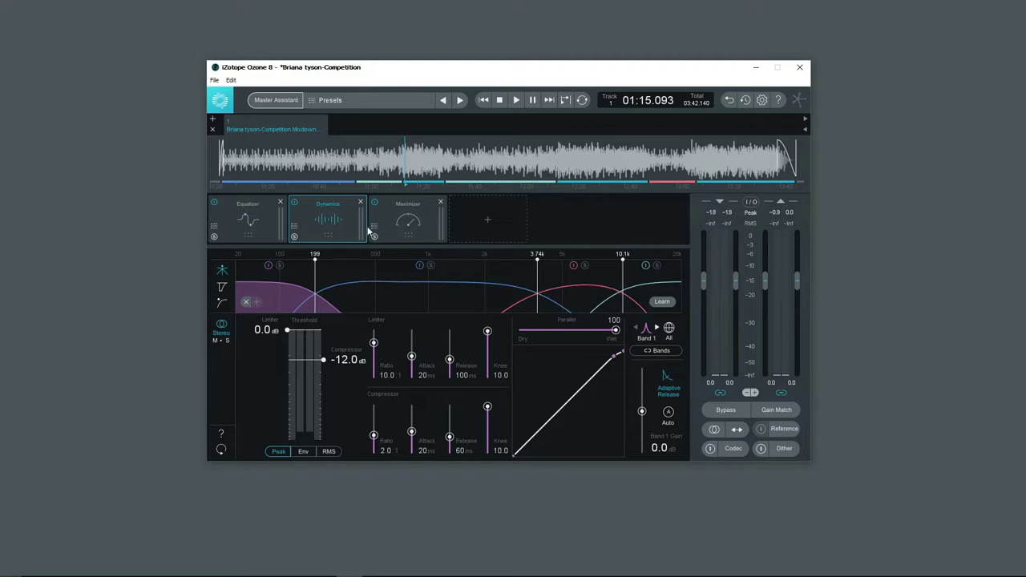
Solo the frequency bands one after another and listen to each from about 1:16.
click(409, 163)
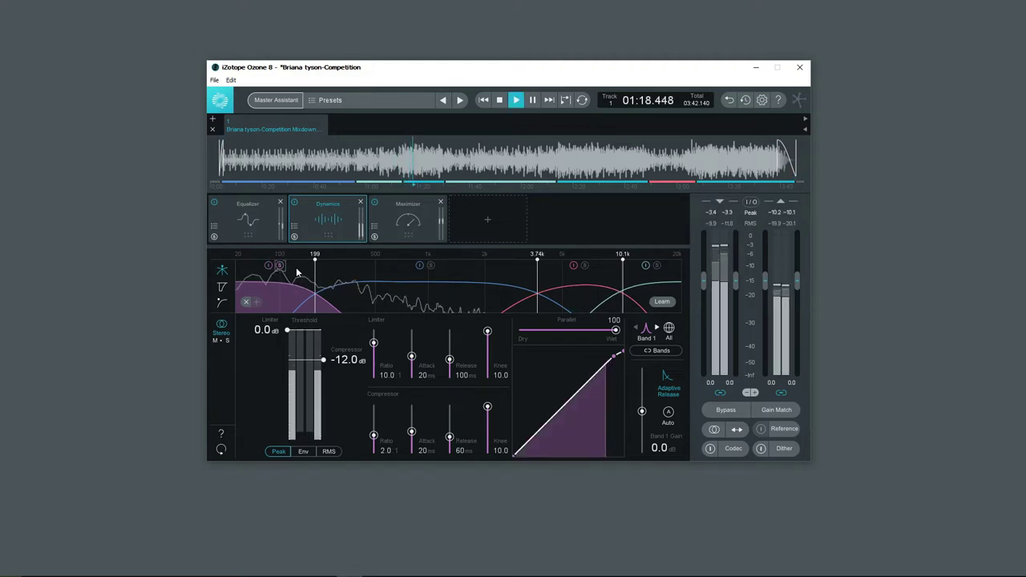
key(space)
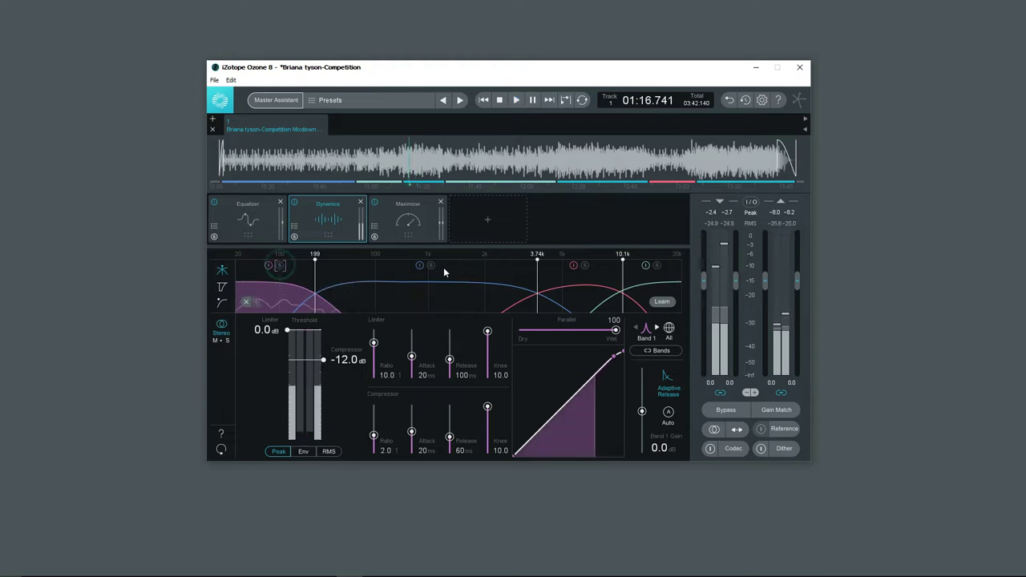
key(space)
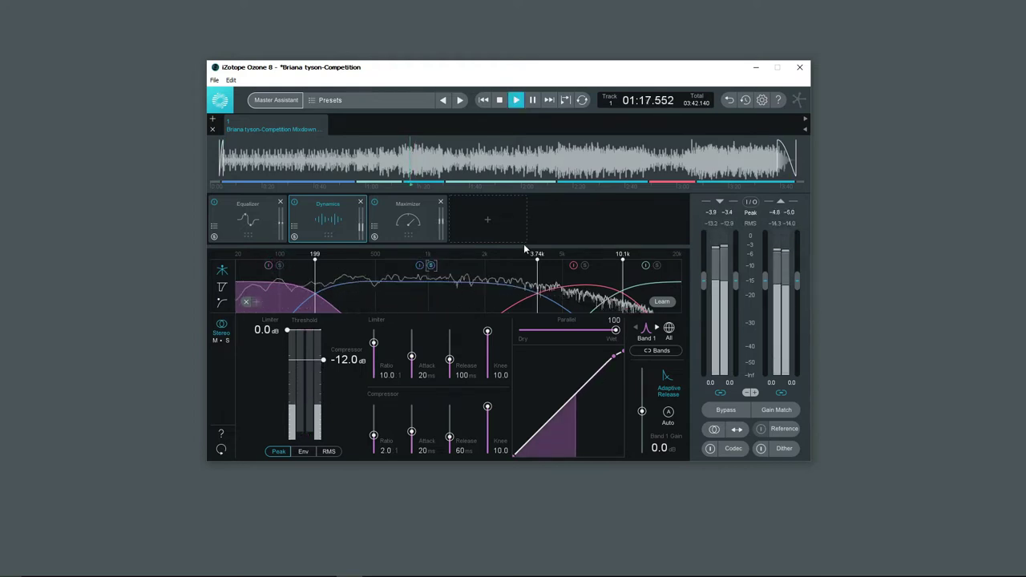
key(space)
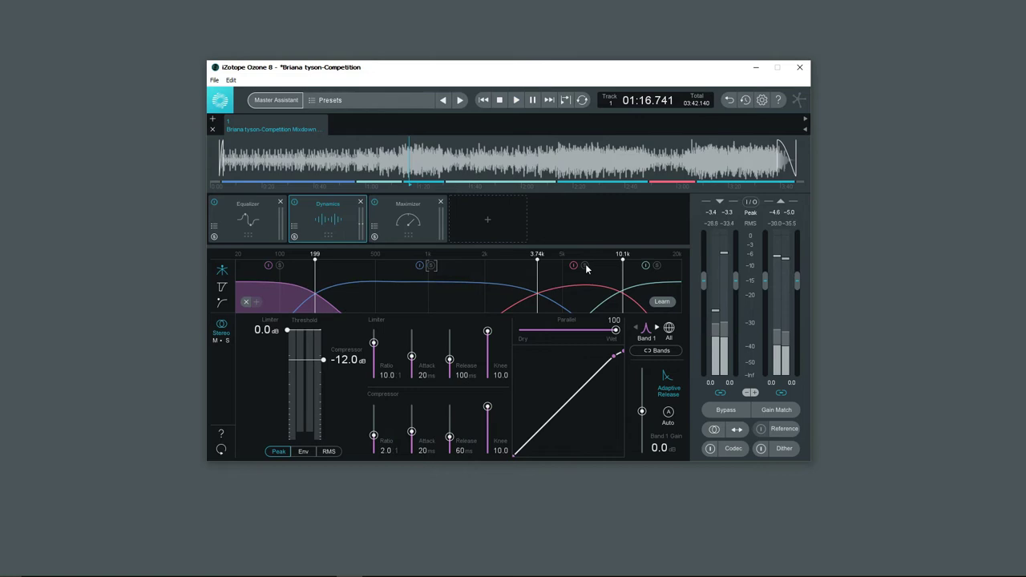
key(space)
key(space)
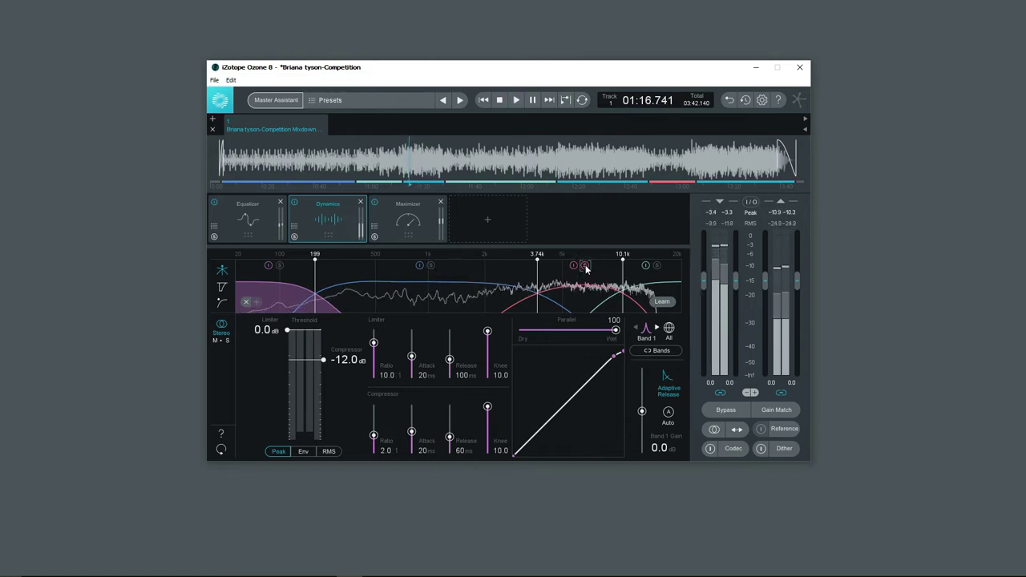
key(space)
key(space)
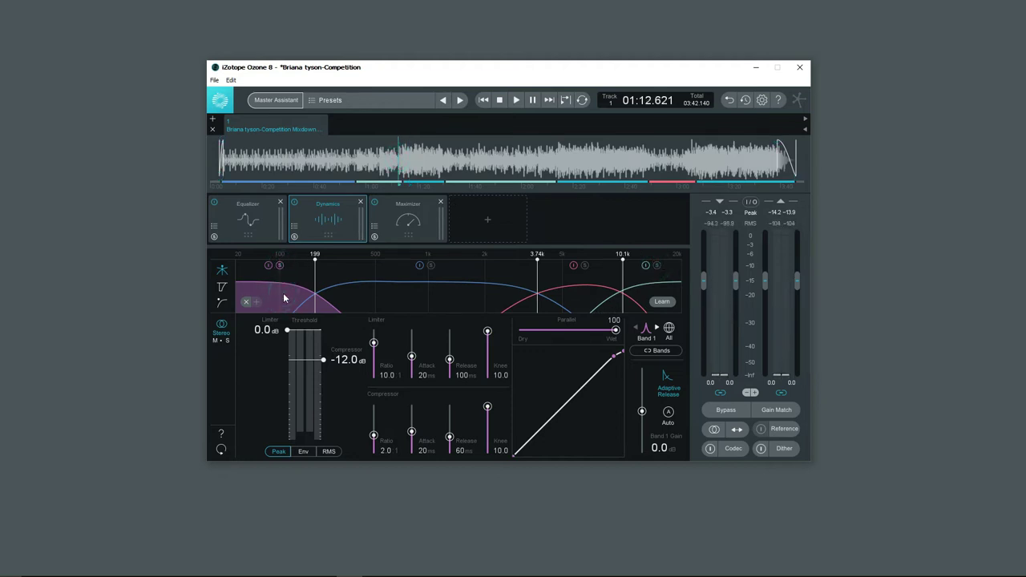
Play the soloed band 1 from about 1:12 and lower its compressor threshold to -18.9 dB.
key(space)
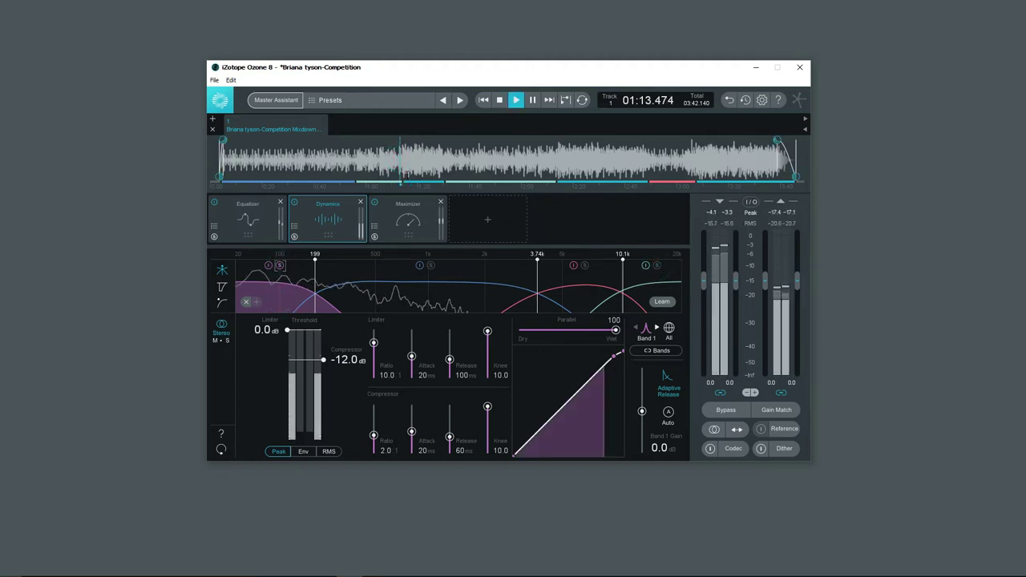
scroll(407, 169, up, 3)
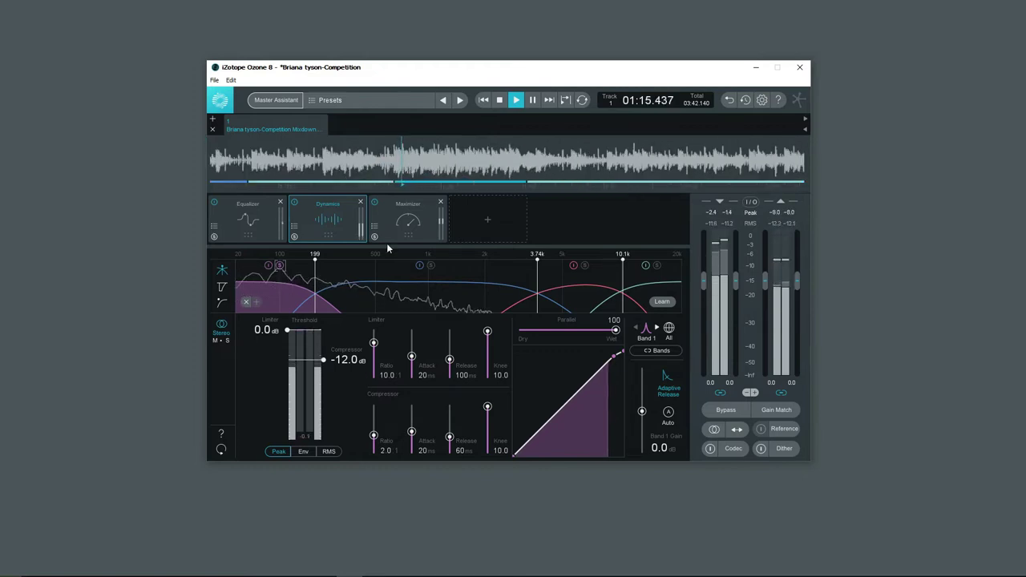
drag(323, 360, 323, 375)
key(space)
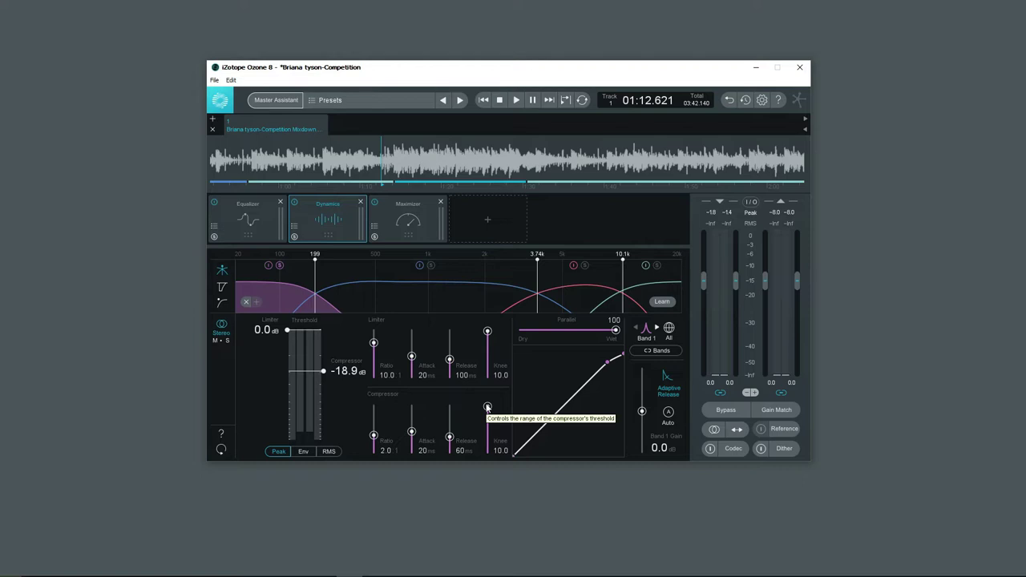
Try a compressor knee of 3.8 on band 1, restore it to 10.0, and lower the threshold to -21.6 dB.
drag(487, 409, 492, 441)
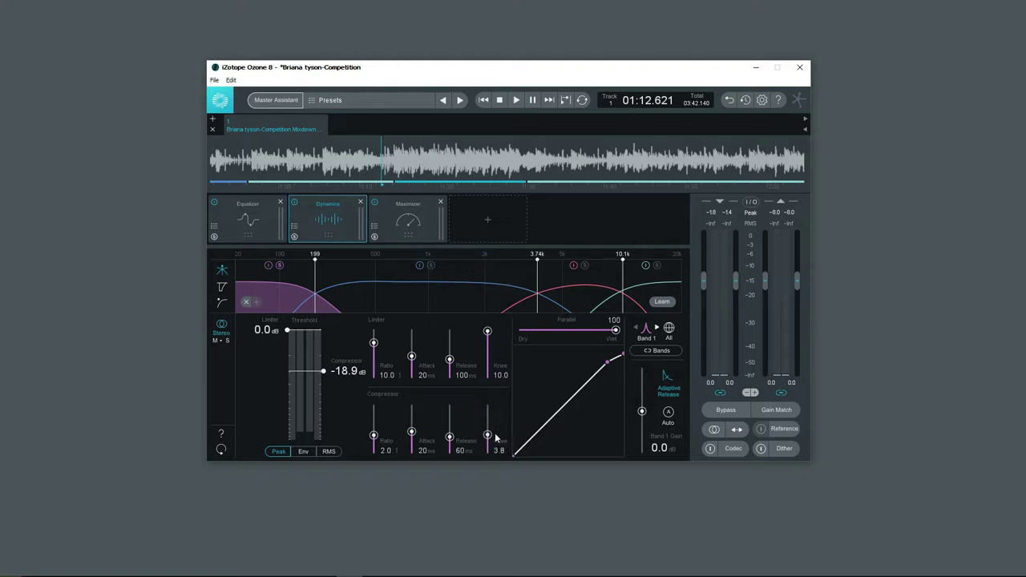
drag(492, 422, 498, 407)
drag(320, 371, 323, 375)
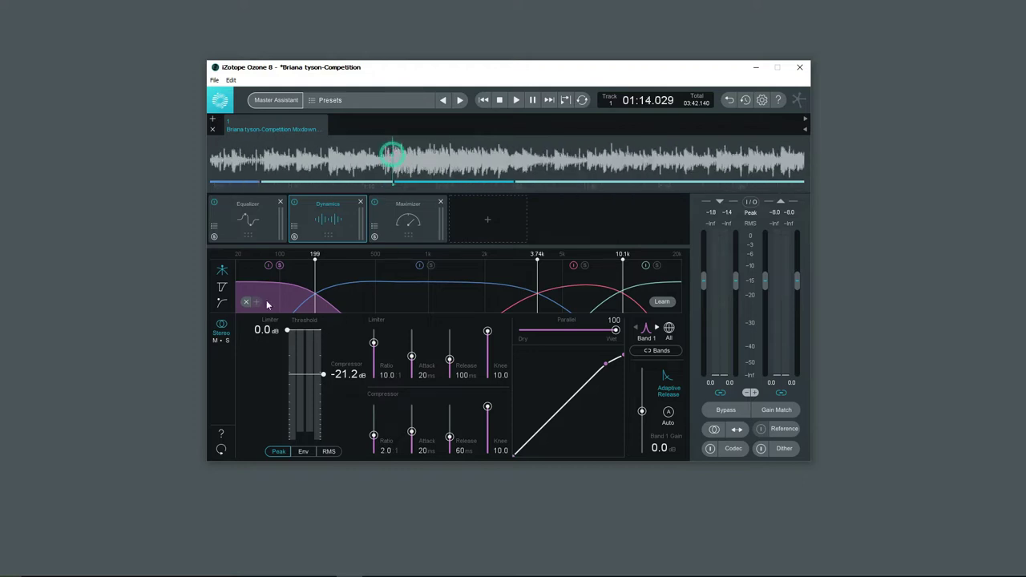
mouse_move(323, 374)
mouse_down()
mouse_move(325, 342)
mouse_move(324, 376)
mouse_up()
key(space)
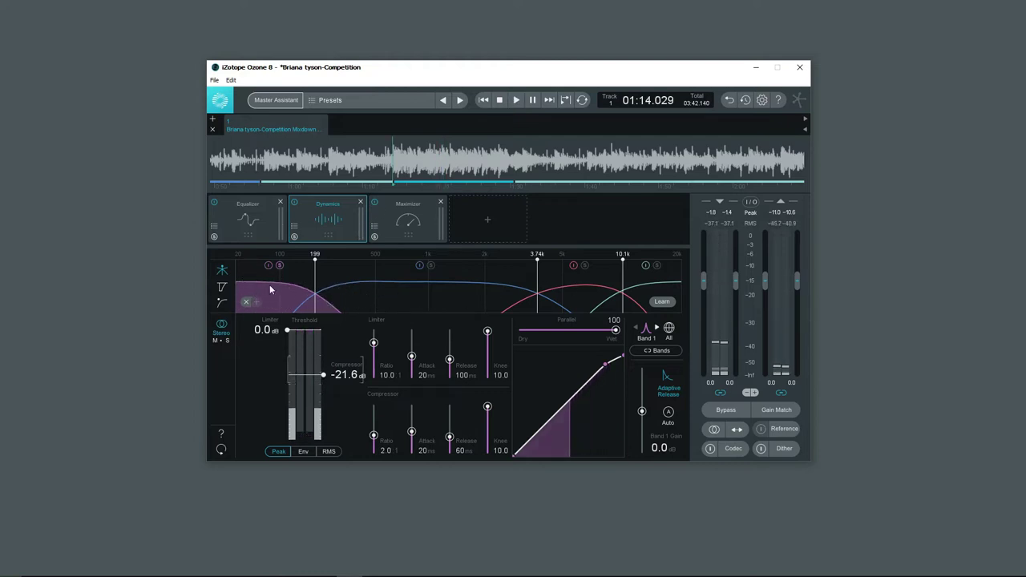
Switch the Dynamics display to the gain reduction trace and play band 1 from about 1:13 to watch its compression.
click(224, 286)
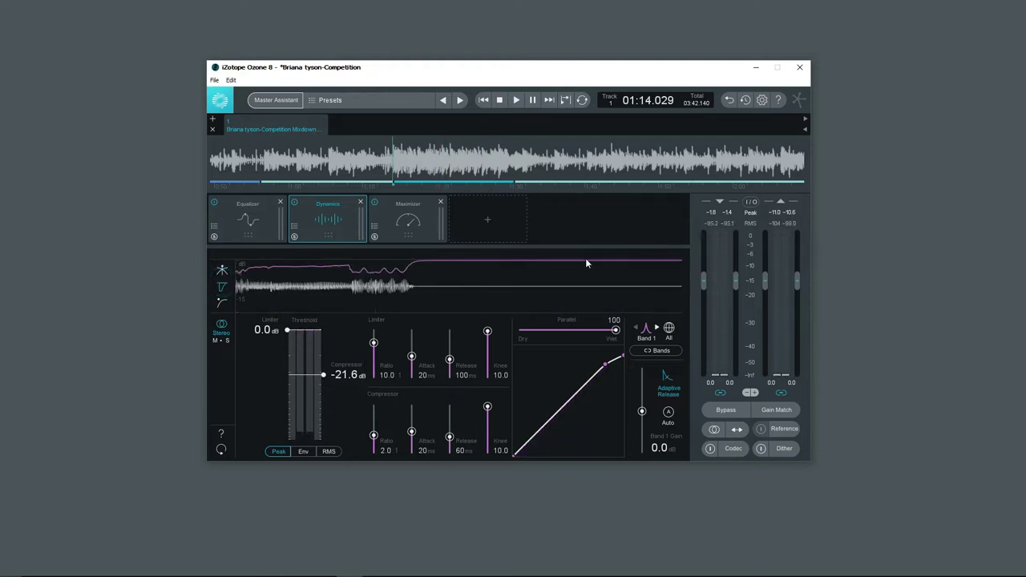
click(389, 160)
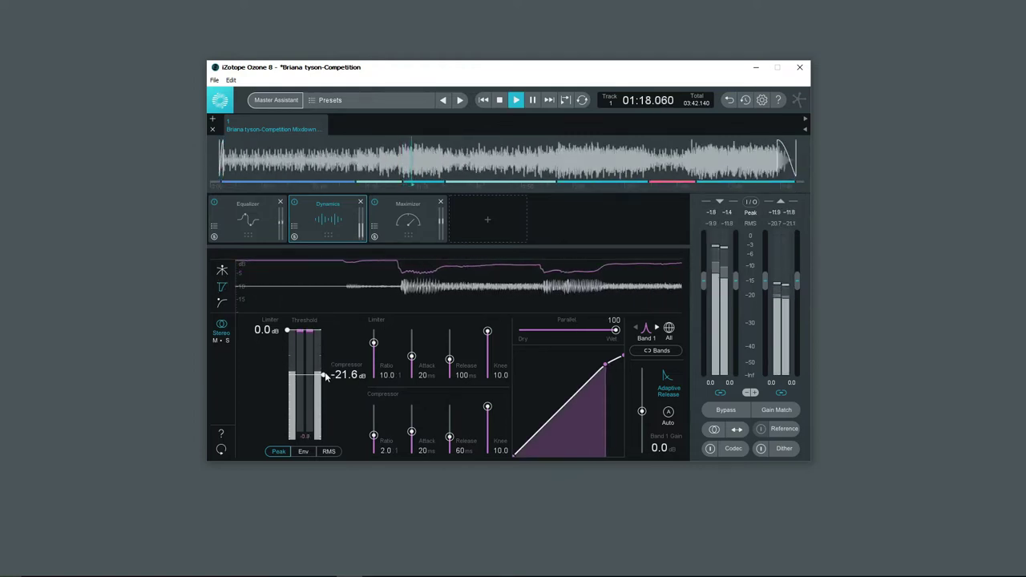
key(space)
Try band 1's compressor threshold at the extremes of -113 dB and 0.0 dB during playback.
drag(324, 375, 323, 434)
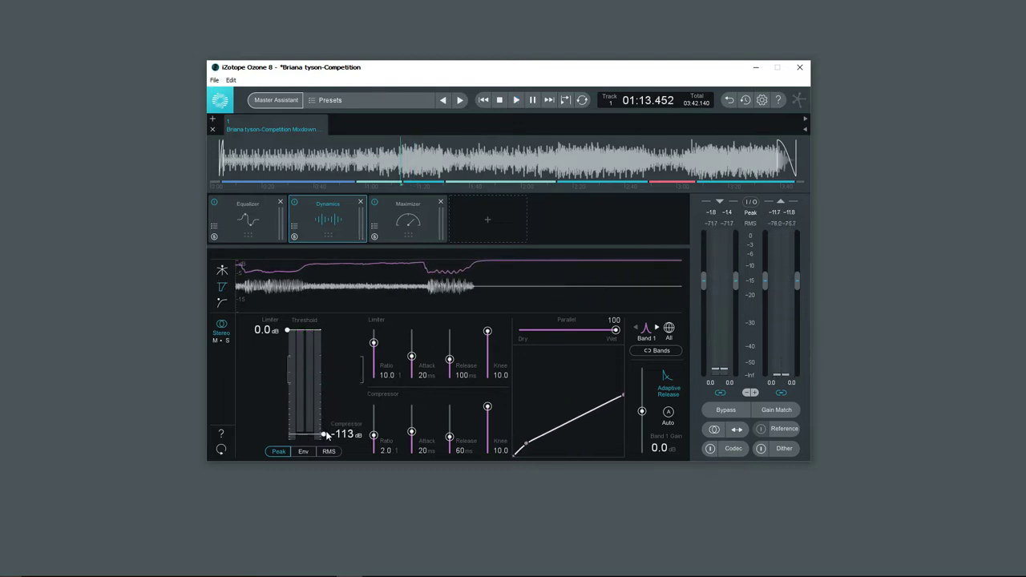
key(space)
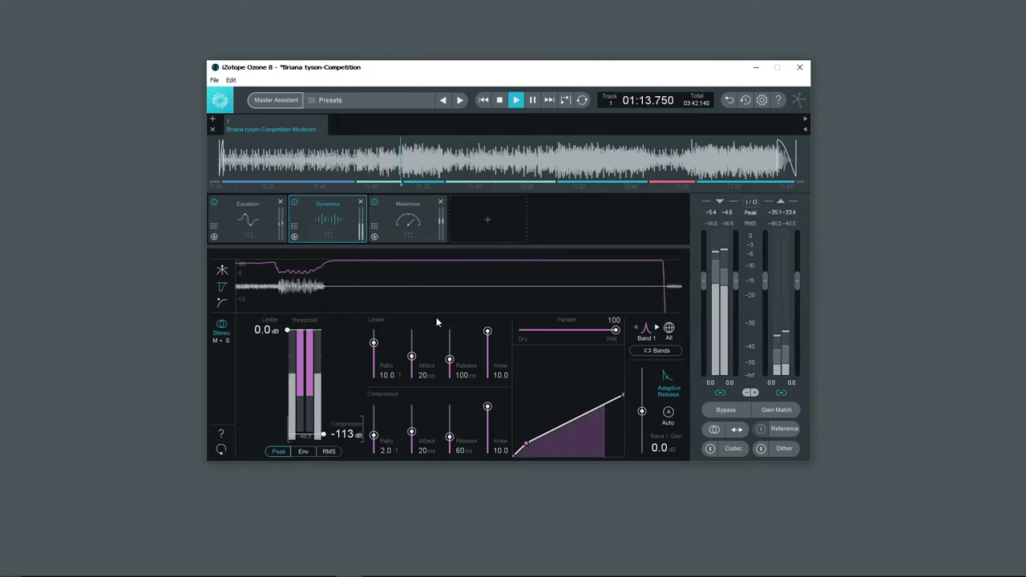
drag(324, 434, 328, 297)
key(space)
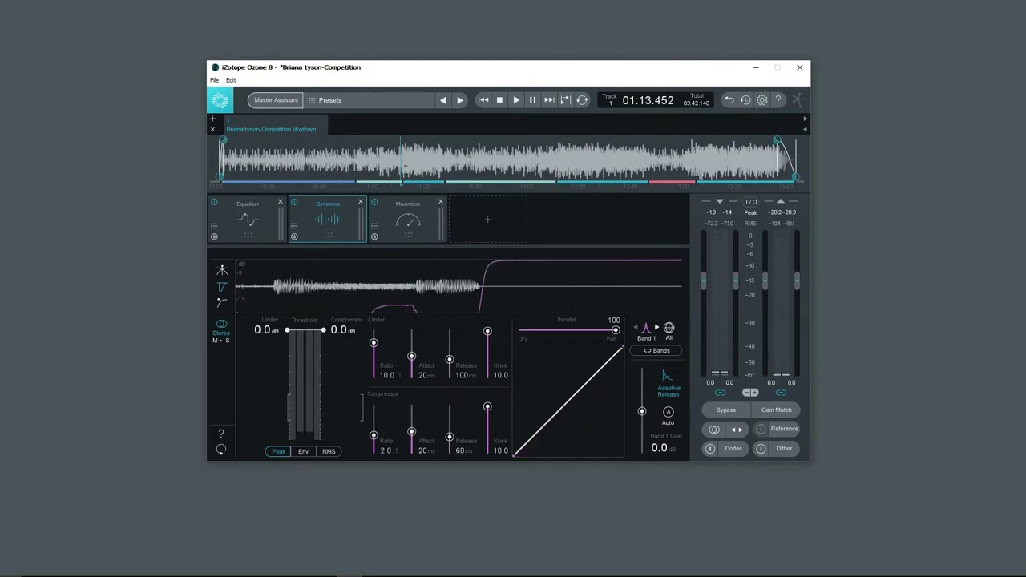
Set band 1's compressor threshold to -23.2 dB while the song plays, and stop playback.
key(space)
drag(321, 336, 323, 378)
key(space)
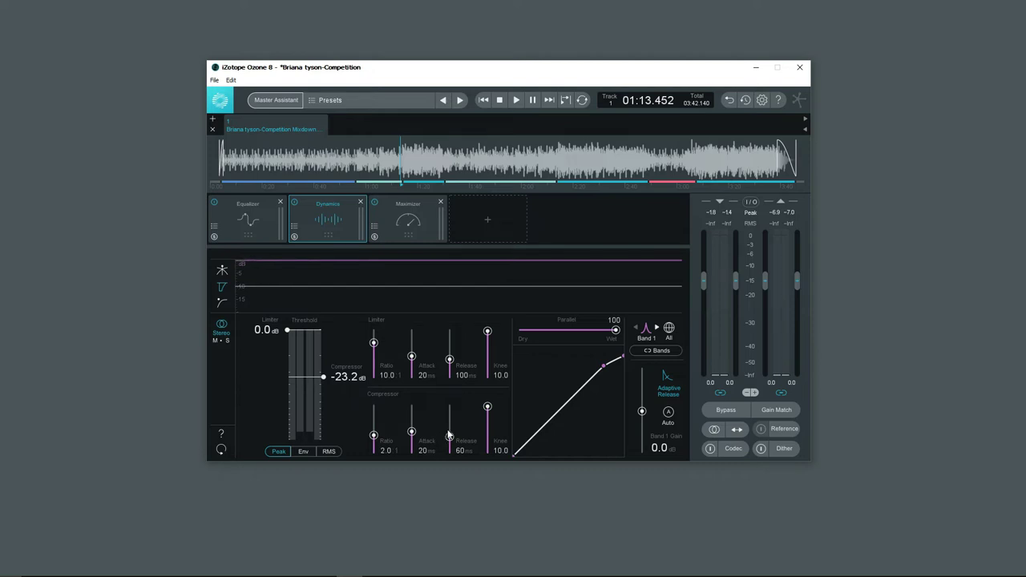
Try band 1 compressor attack times of 205 ms and 25 ms, playing the song from about 0:22.
drag(412, 432, 413, 422)
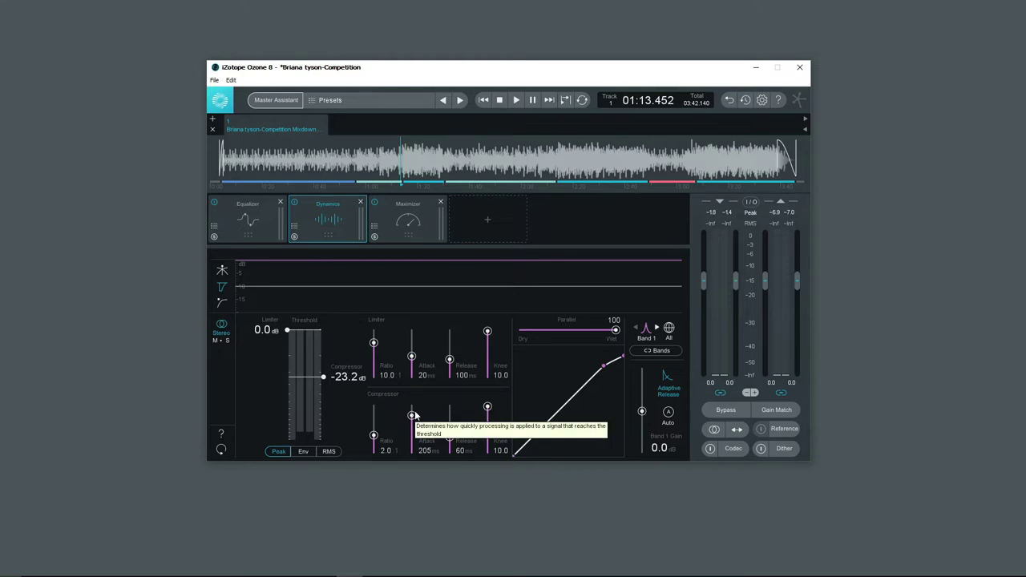
drag(412, 415, 416, 426)
click(263, 158)
scroll(286, 159, up, 2)
key(space)
drag(411, 416, 415, 438)
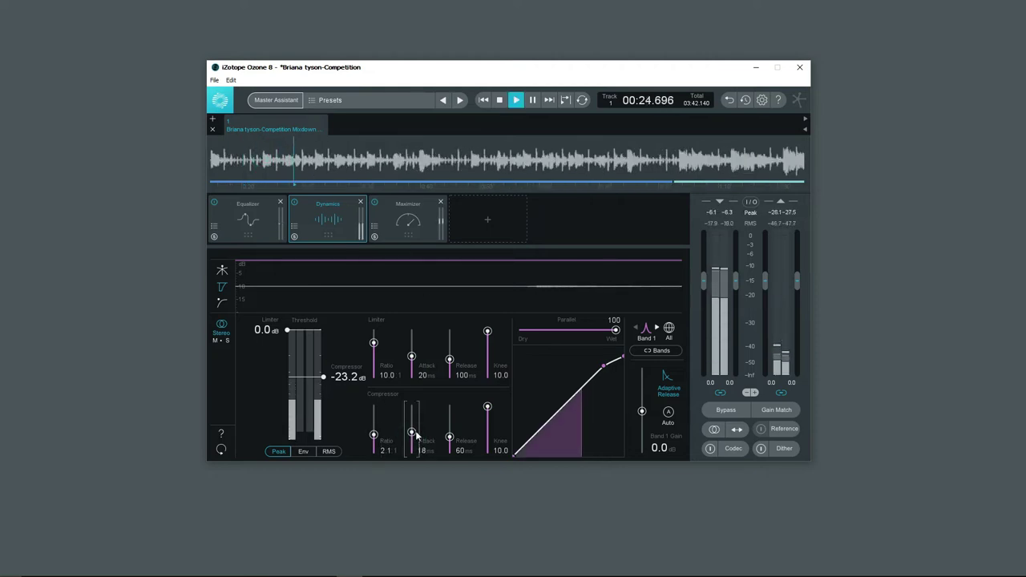
drag(415, 434, 414, 431)
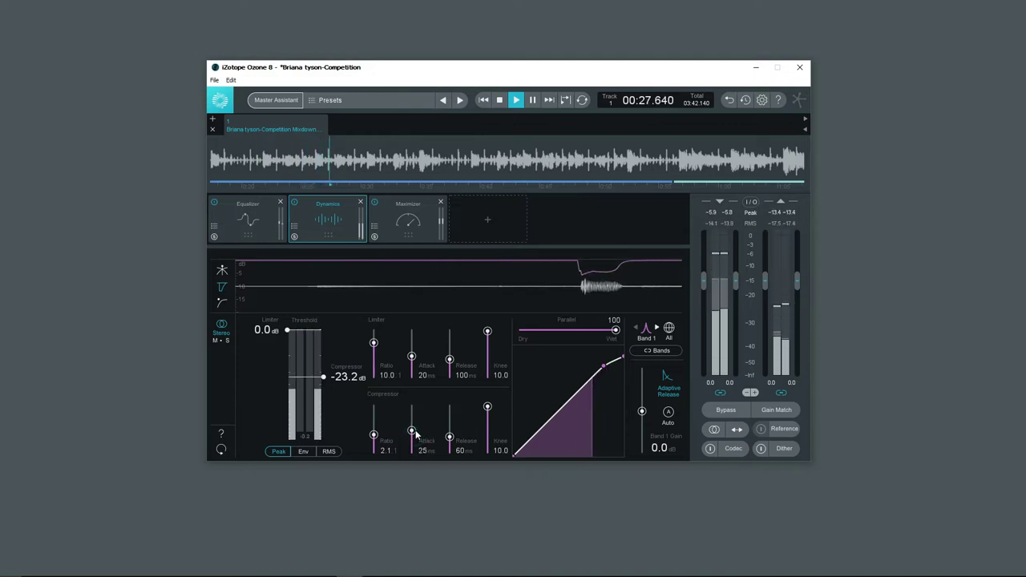
key(space)
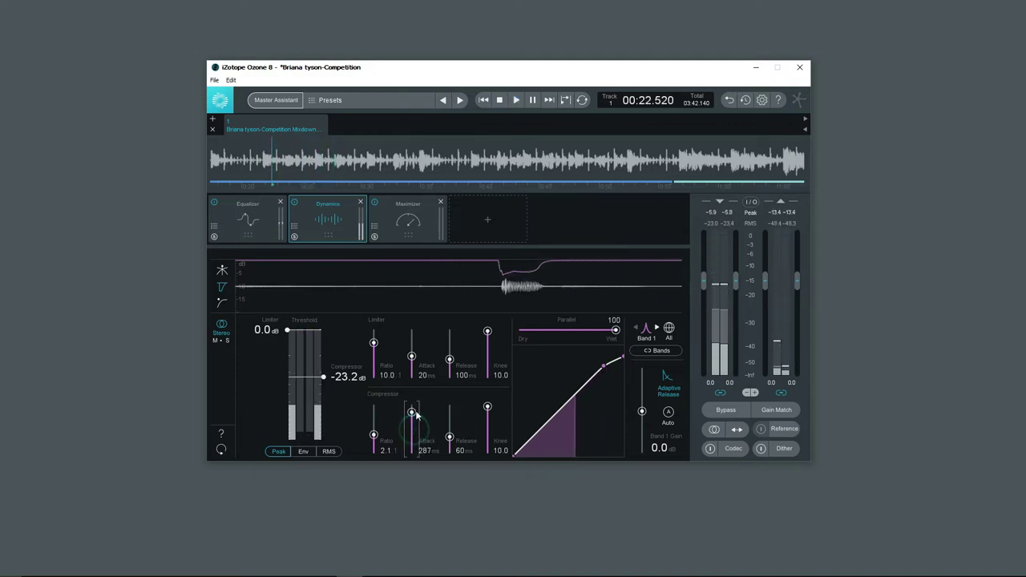
Compare band 1 compressor attack times of 433 ms and 0 ms during playback, and set the attack to 3 ms.
key(space)
drag(414, 431, 412, 411)
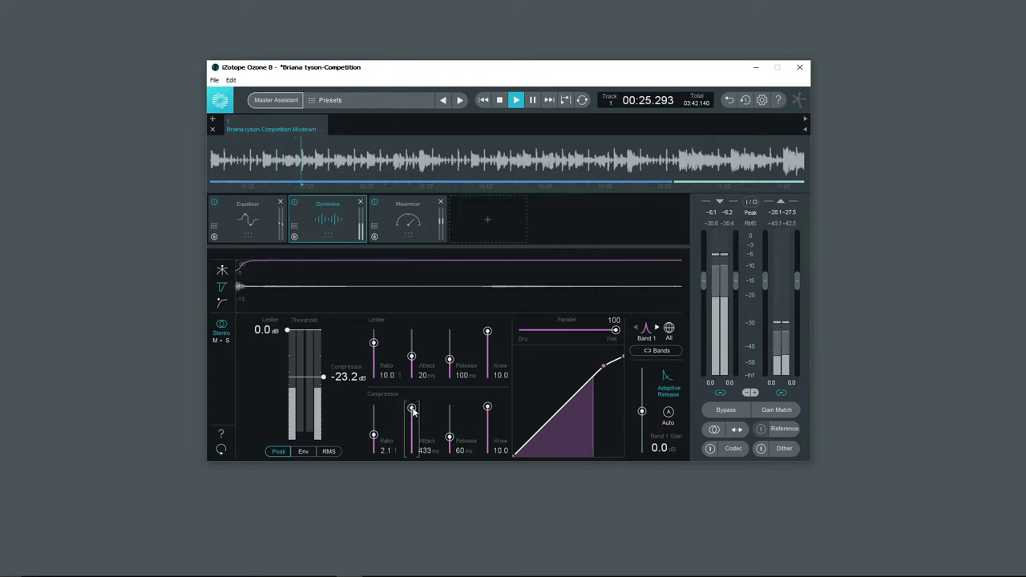
drag(412, 410, 415, 448)
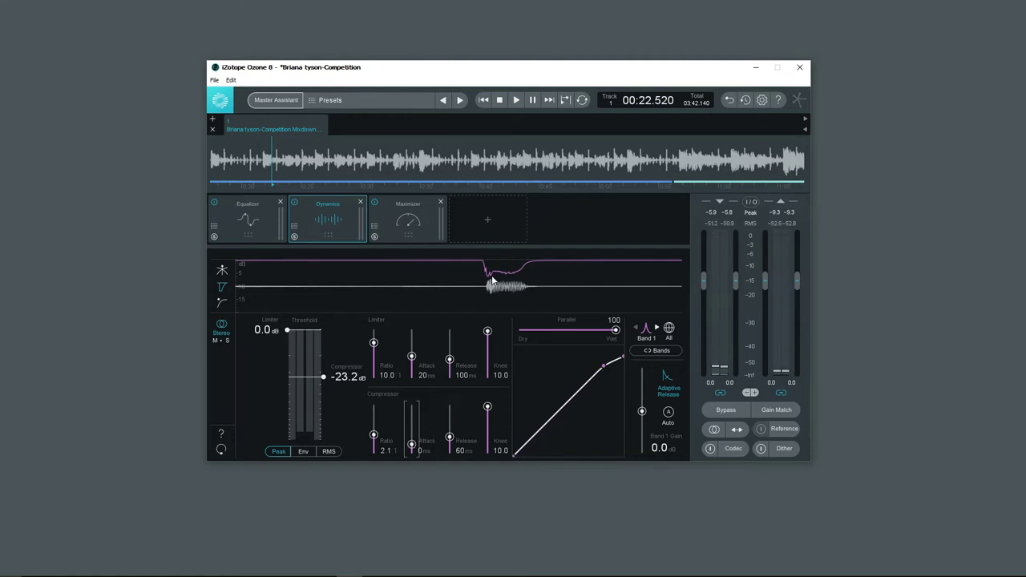
key(space)
key(space)
drag(413, 447, 413, 439)
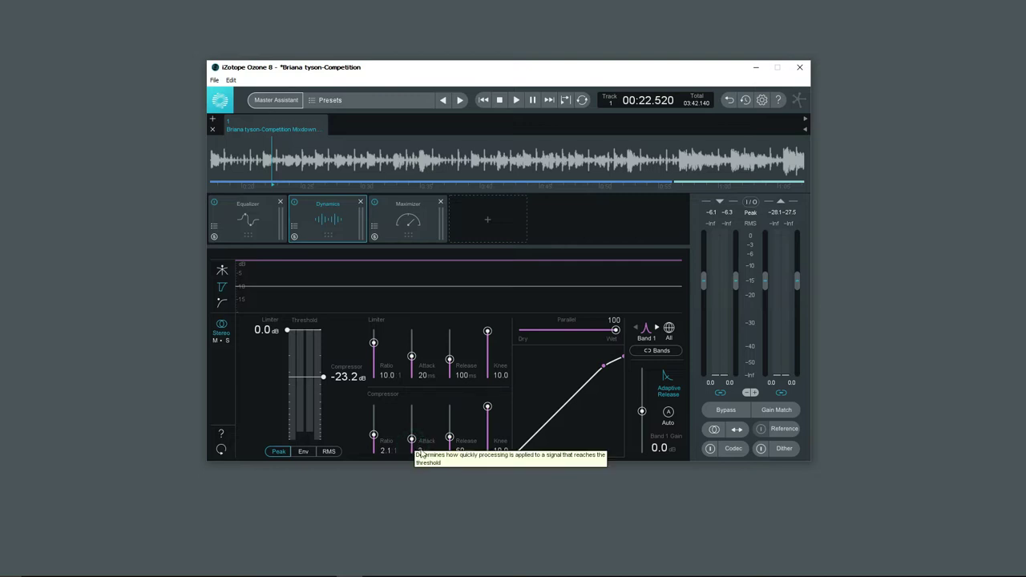
Play the louder section around 1:10 and set band 1's compressor attack to 4 ms and release to 599 ms.
scroll(265, 159, down, 2)
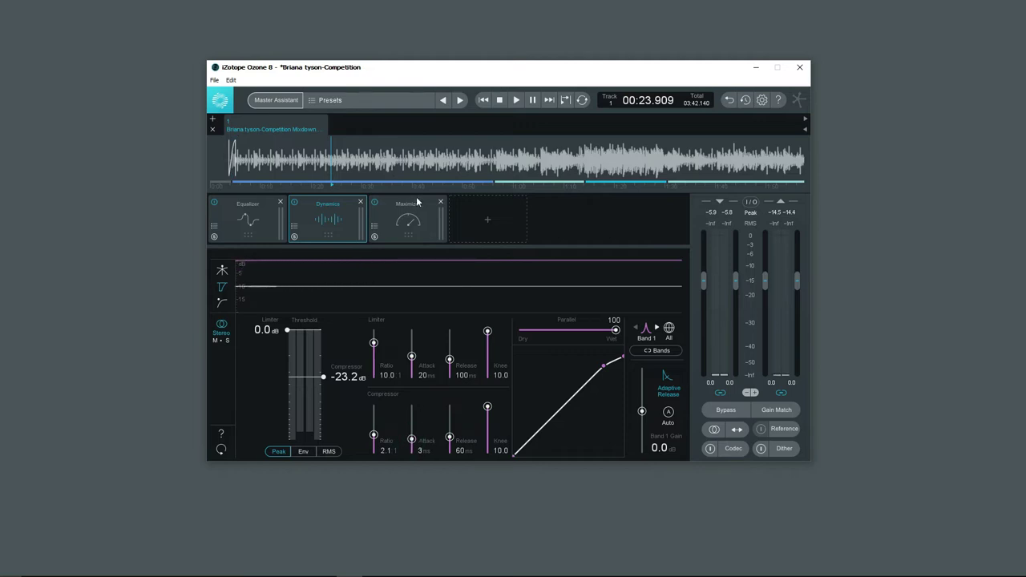
scroll(420, 160, down, 3)
click(438, 159)
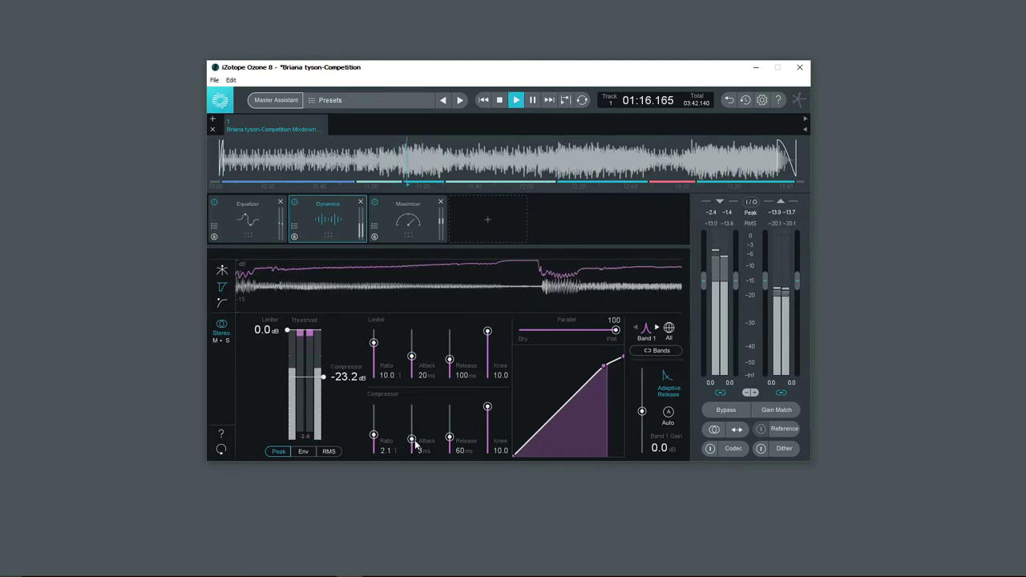
drag(412, 441, 450, 426)
key(space)
key(space)
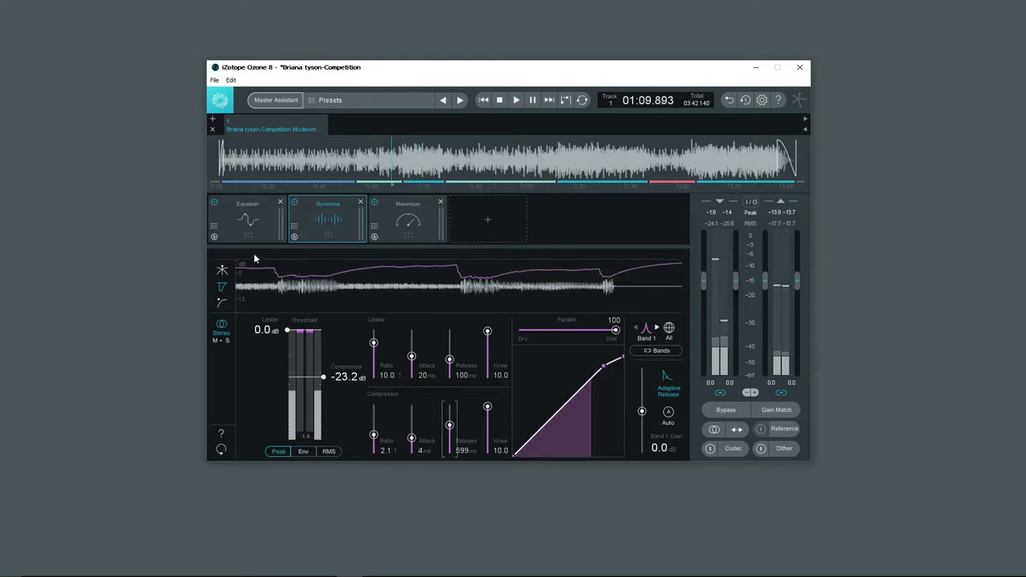
Return to the crossover spectrum view and loop the section from about 0:22, bypassing and re-enabling band 1 to compare.
click(222, 269)
click(224, 276)
click(225, 275)
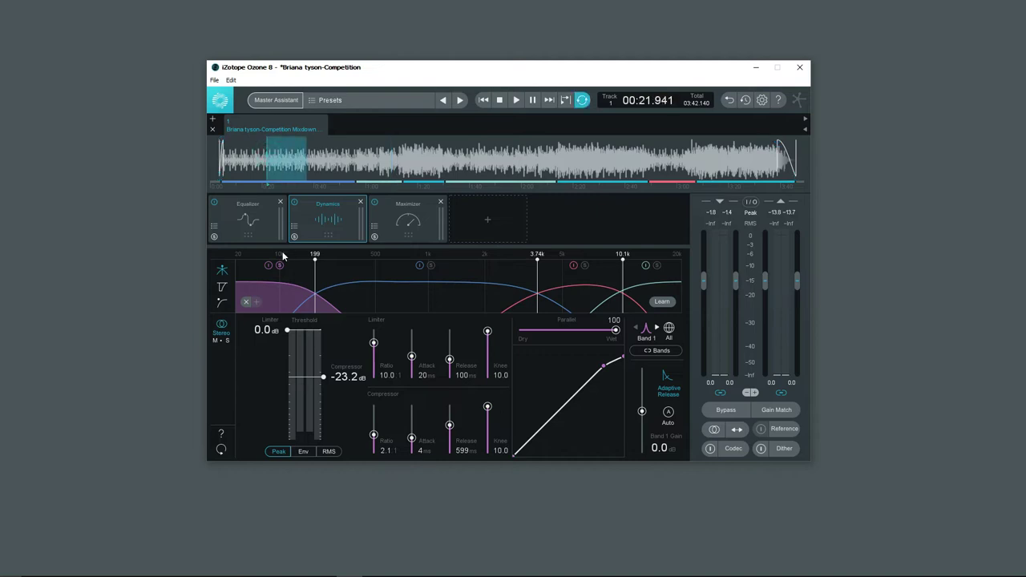
key(space)
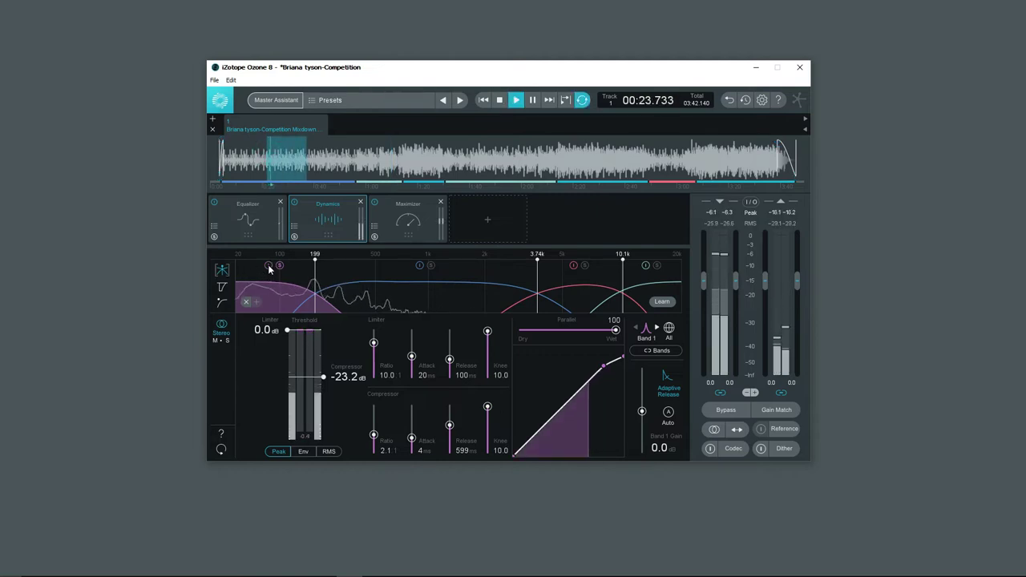
click(269, 266)
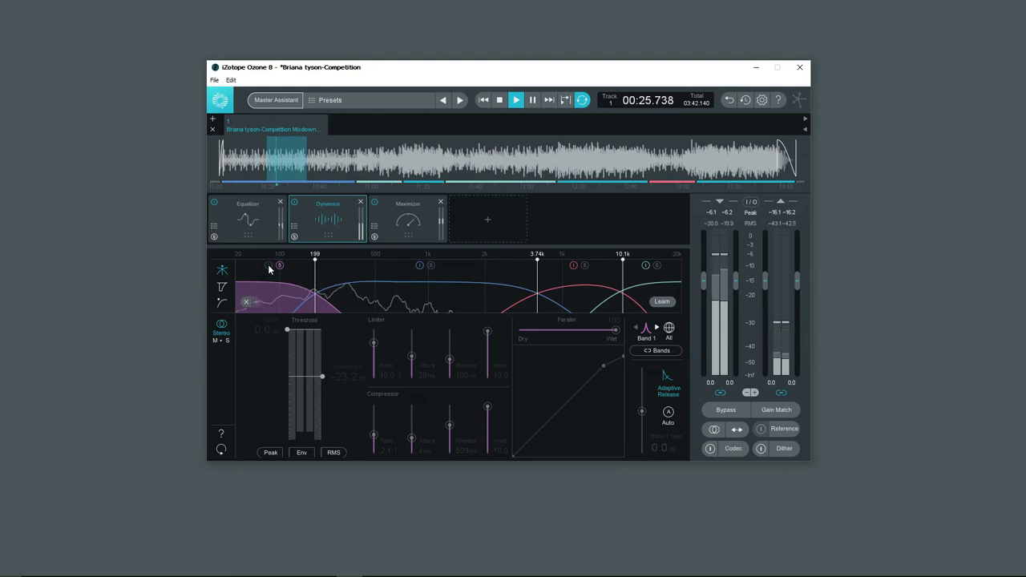
click(268, 266)
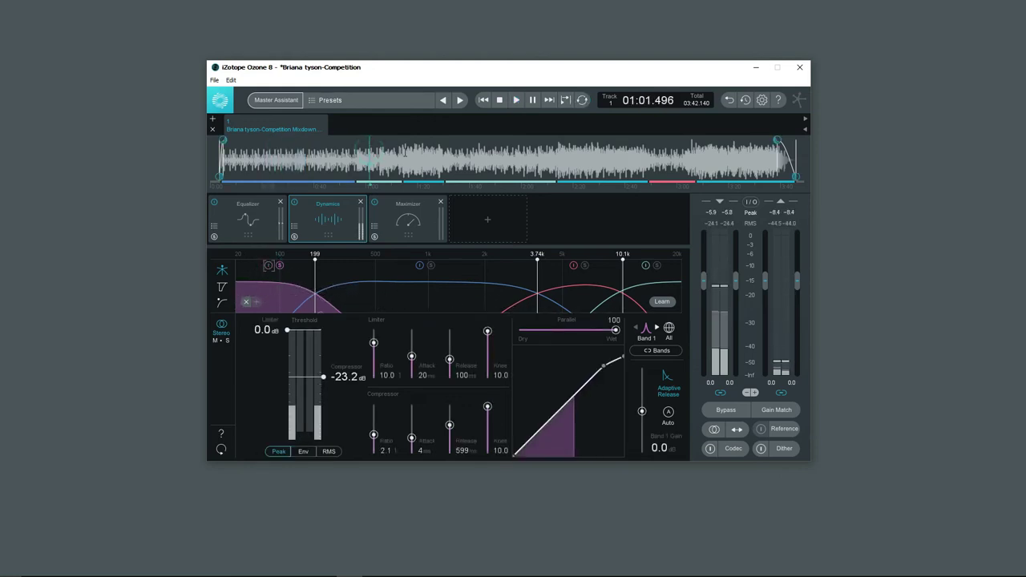
Loop the louder section from about 1:15 and compare it with band 1's processing bypassed and enabled.
drag(403, 159, 456, 158)
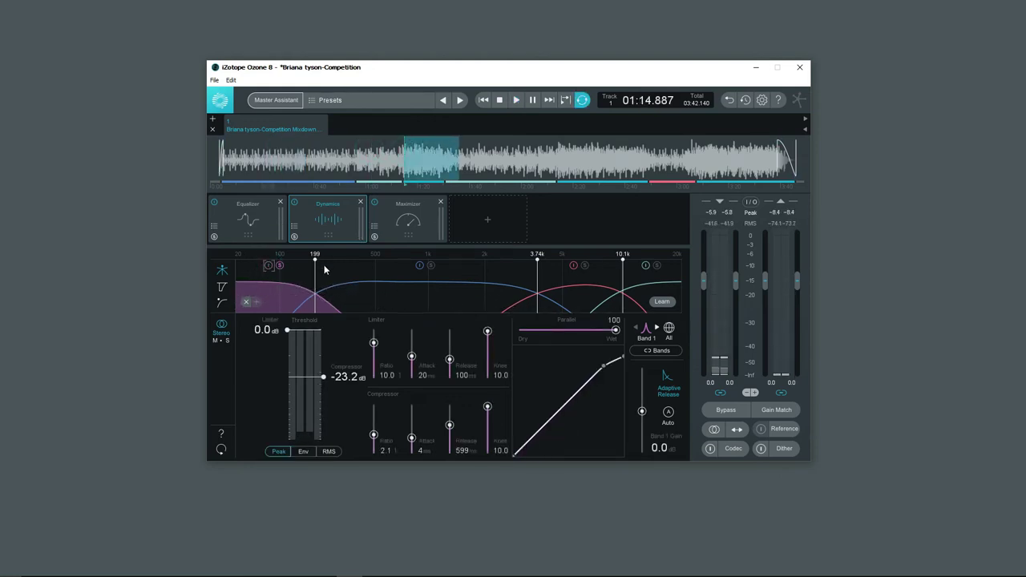
key(space)
click(268, 266)
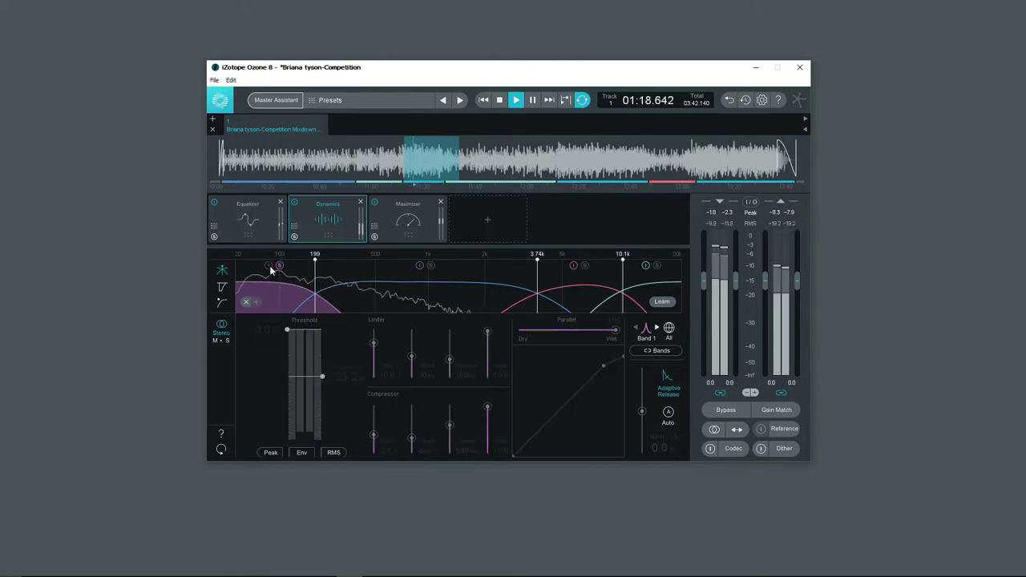
click(269, 268)
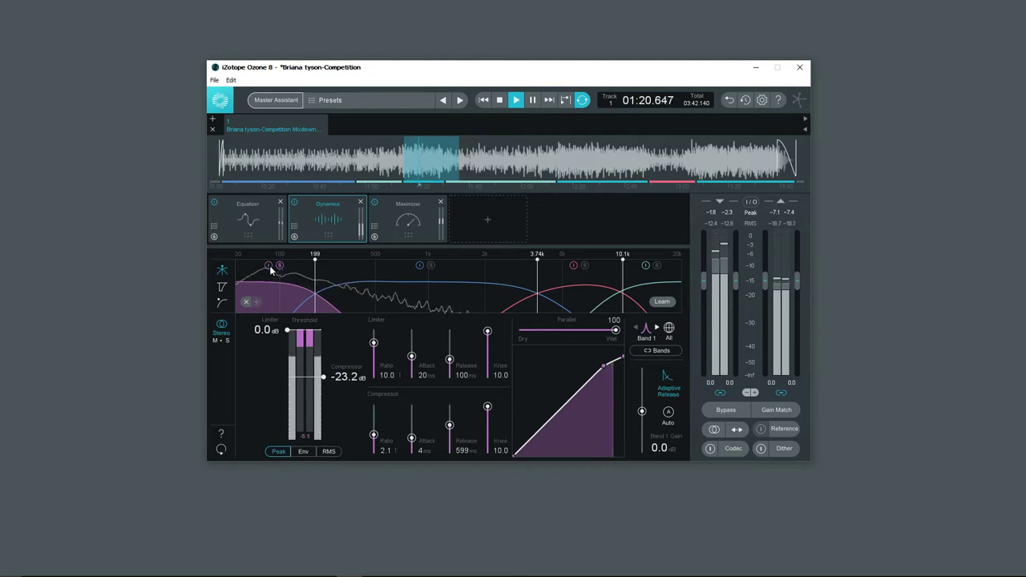
key(space)
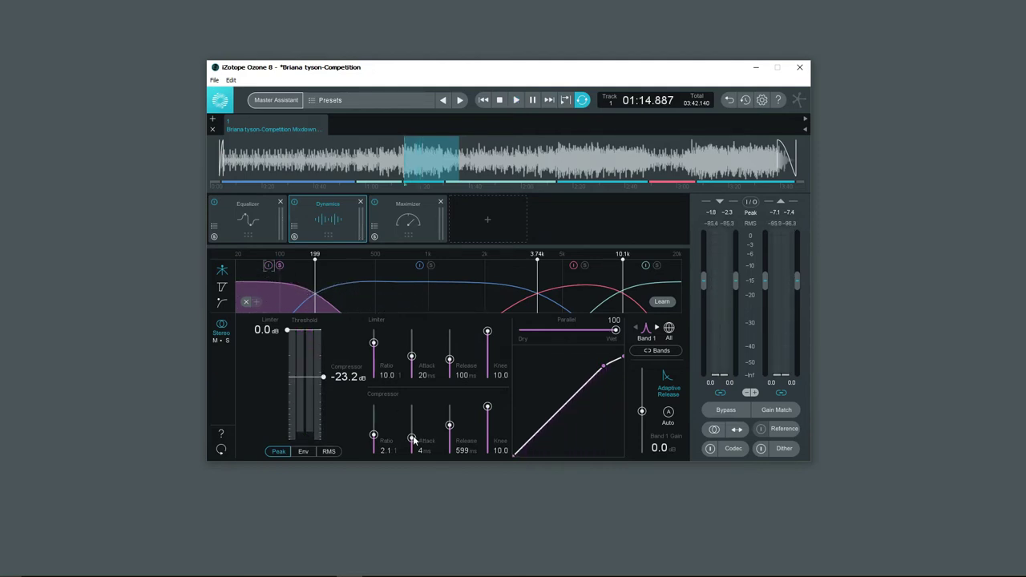
Set band 1's compressor attack to 25 ms and play from about 1:17, toggling the band's bypass to compare.
scroll(415, 430, up, 2)
click(409, 159)
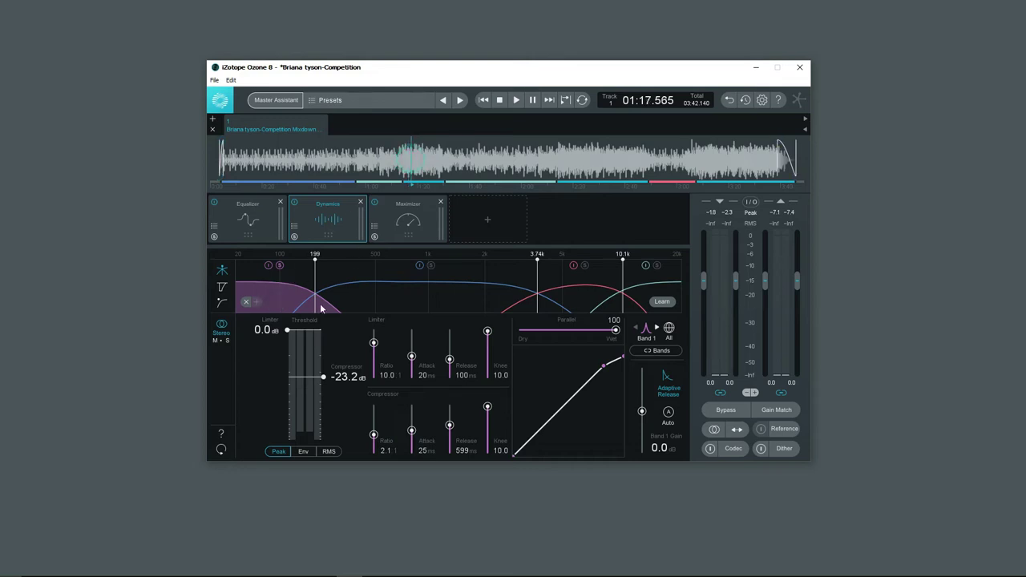
key(space)
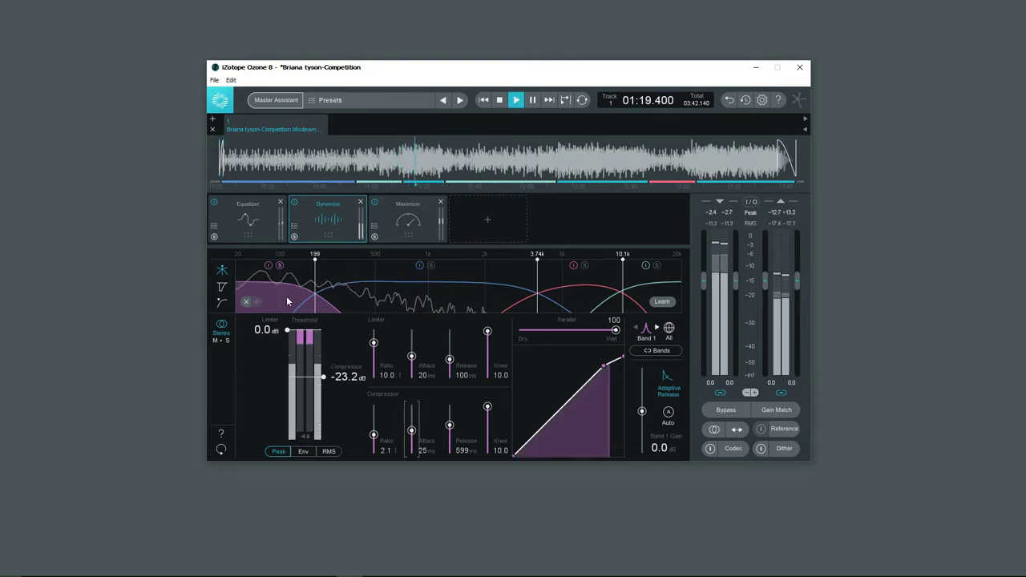
click(268, 265)
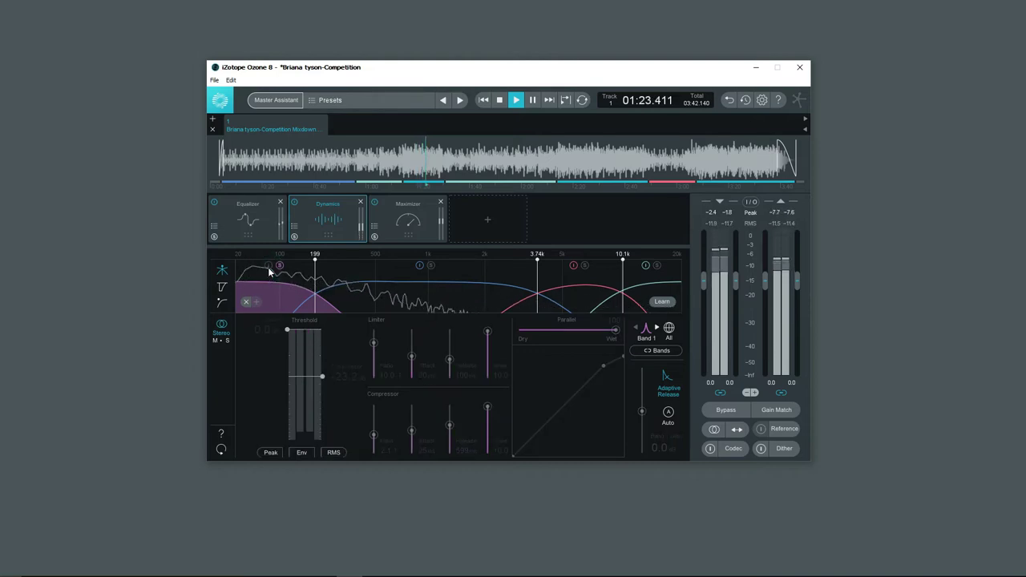
click(269, 265)
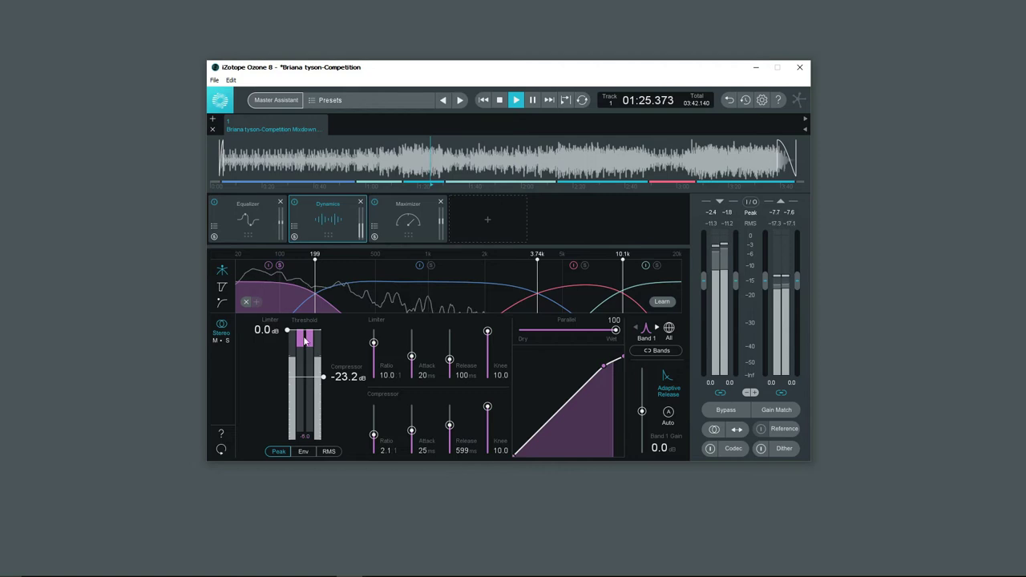
Set band 1's compressor threshold to -20.4 dB and its limiter threshold to -4.4 dB.
drag(323, 377, 324, 373)
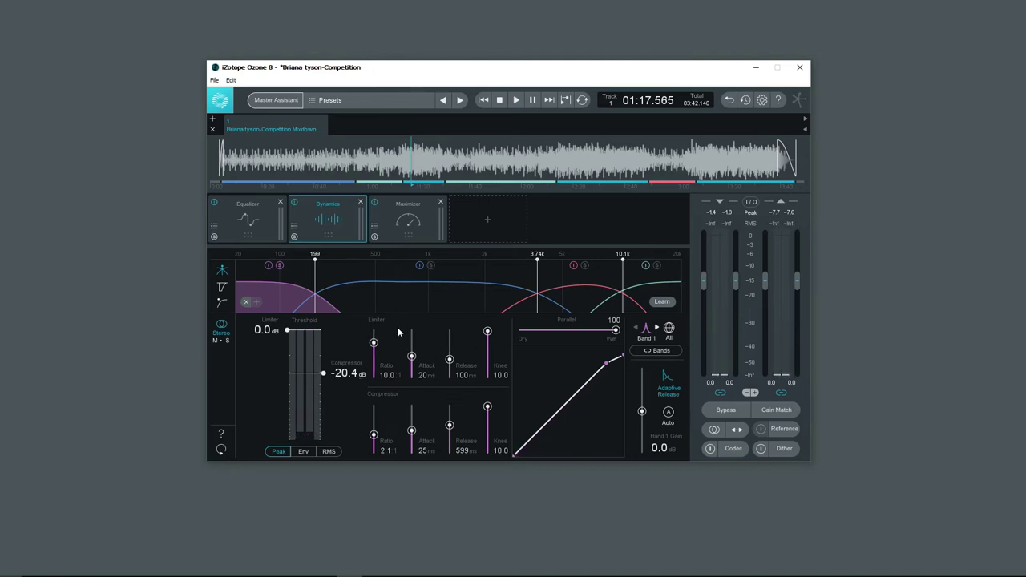
mouse_move(322, 334)
mouse_down()
mouse_move(321, 350)
mouse_move(331, 326)
mouse_up()
scroll(505, 160, up, 3)
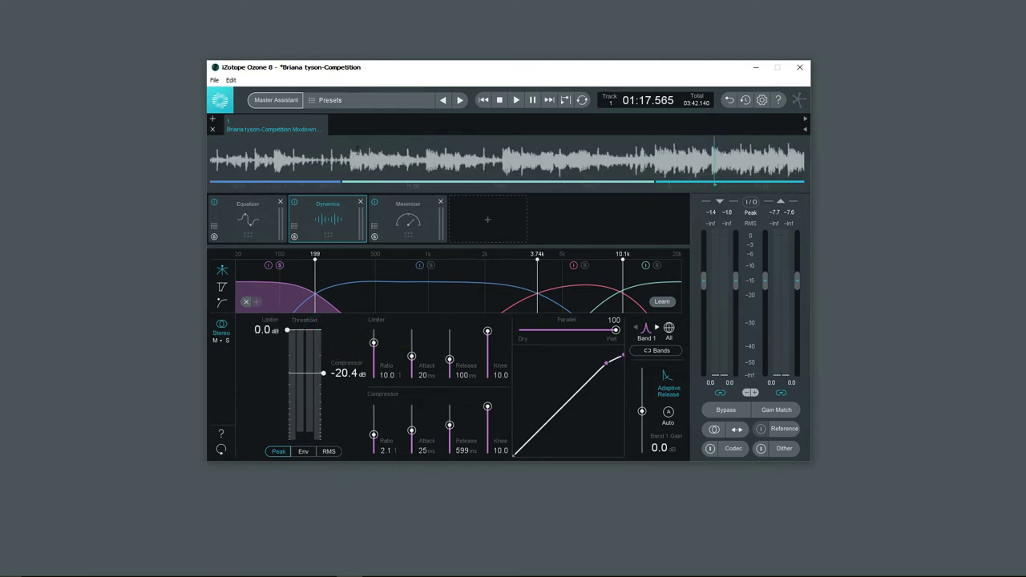
scroll(506, 160, up, 3)
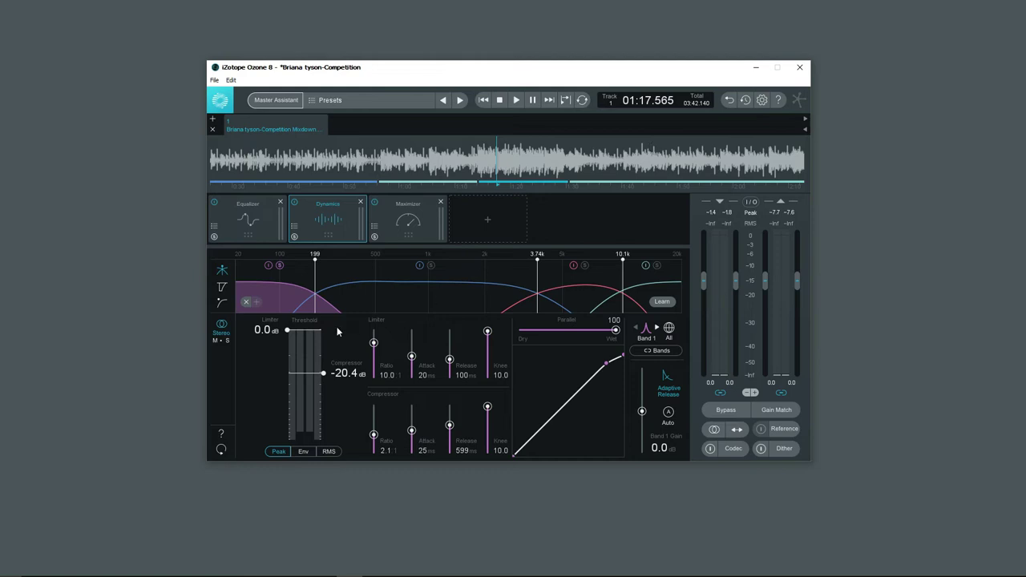
drag(321, 357, 303, 358)
mouse_move(326, 341)
mouse_down()
mouse_move(315, 341)
mouse_move(320, 332)
mouse_move(321, 342)
mouse_up()
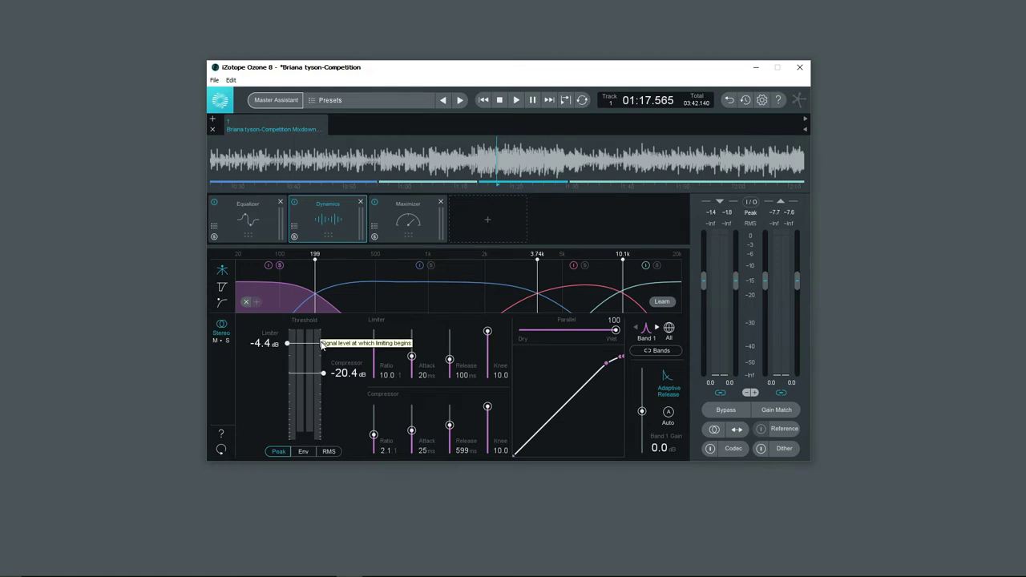
Play from about 1:17 and compare the limited and compressed band 1 with its processing bypassed.
key(space)
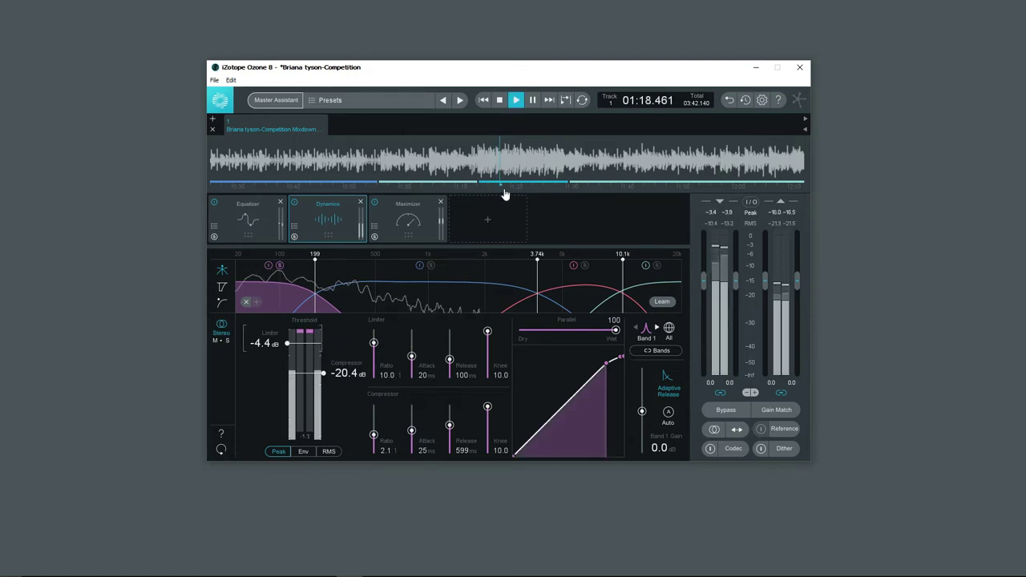
mouse_move(286, 345)
mouse_down()
mouse_move(298, 337)
mouse_move(302, 347)
mouse_up()
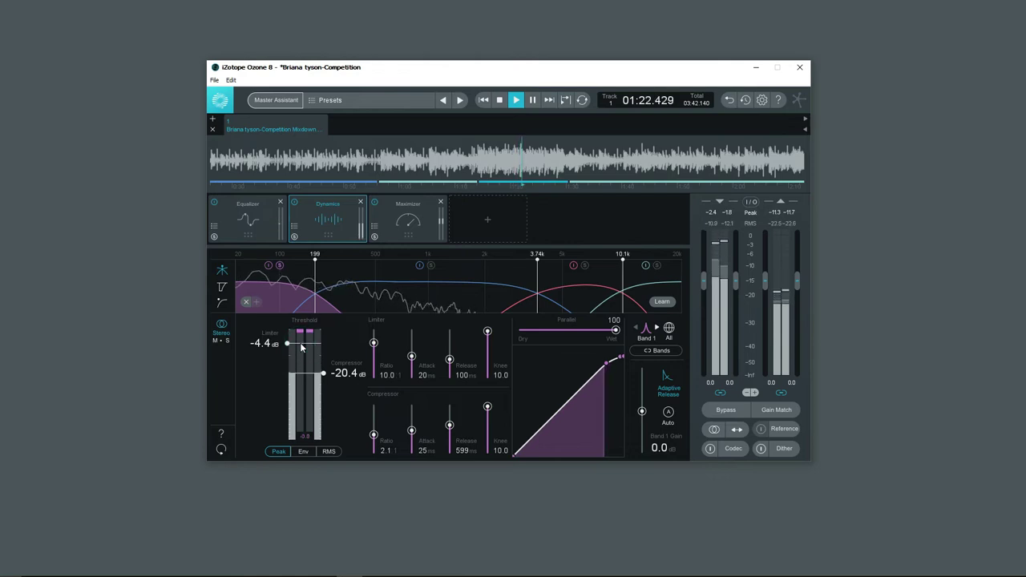
click(269, 265)
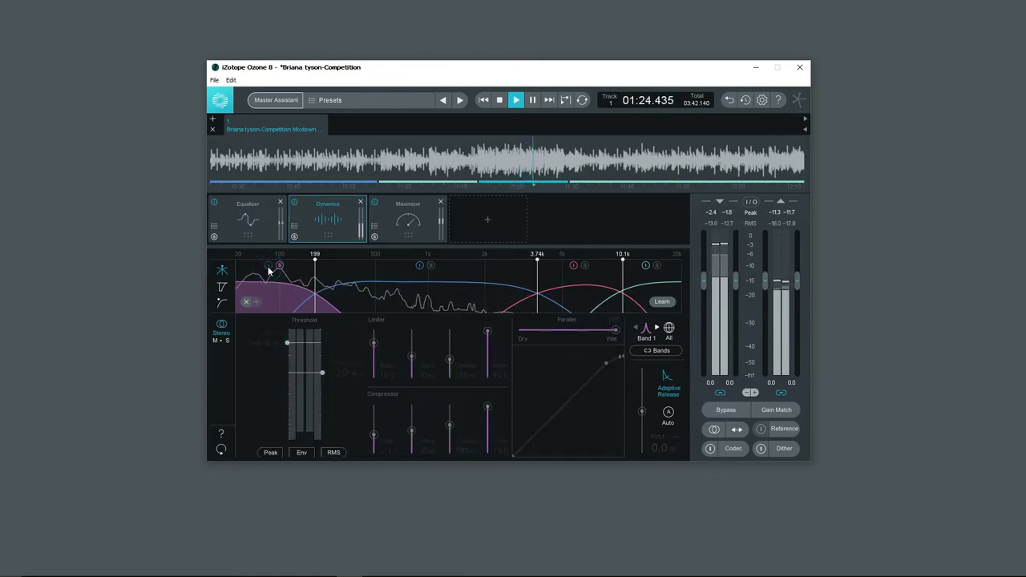
click(269, 267)
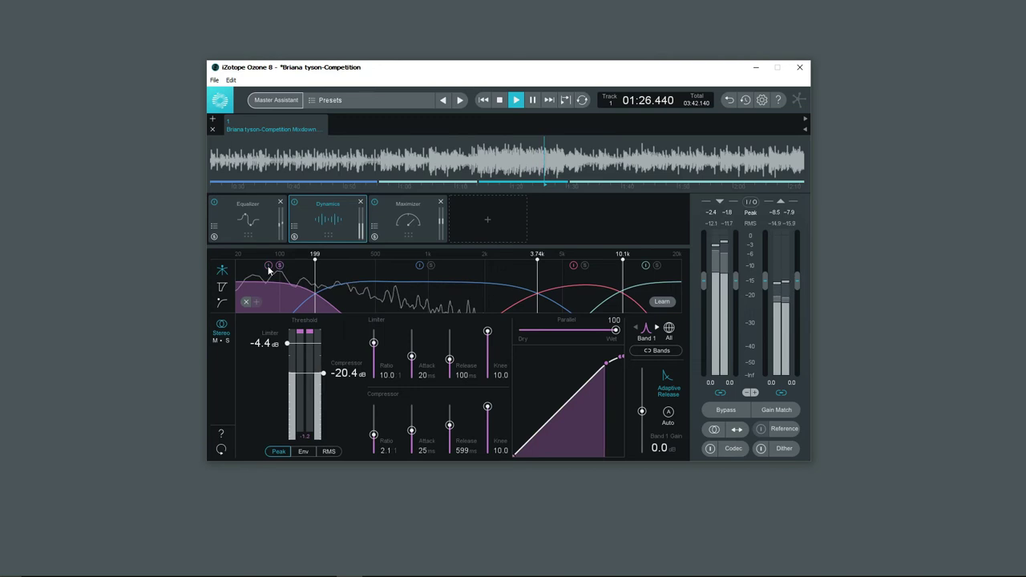
key(space)
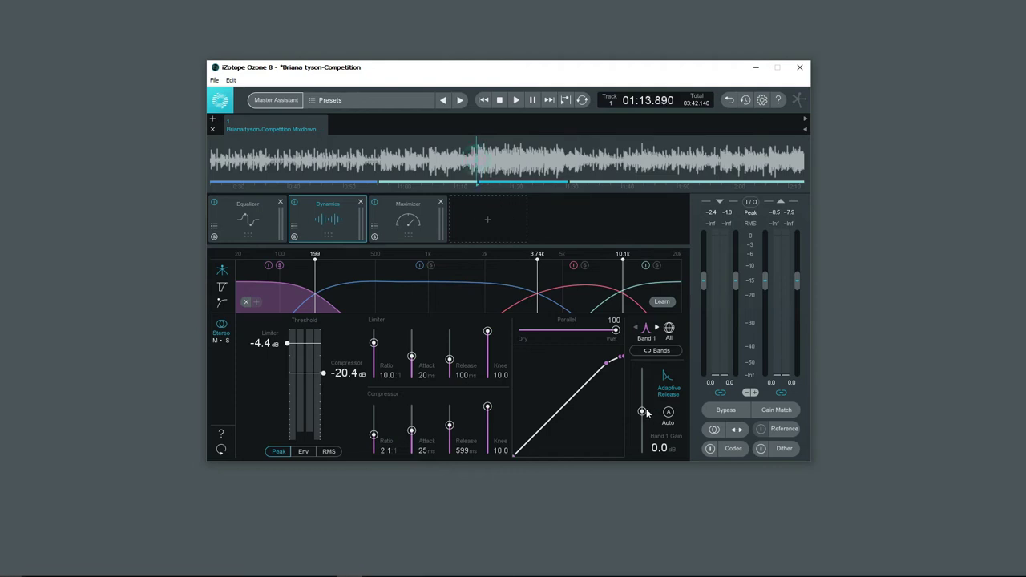
Raise band 1's gain to 2.0 dB while replaying the song from about 1:14.
scroll(645, 413, up, 3)
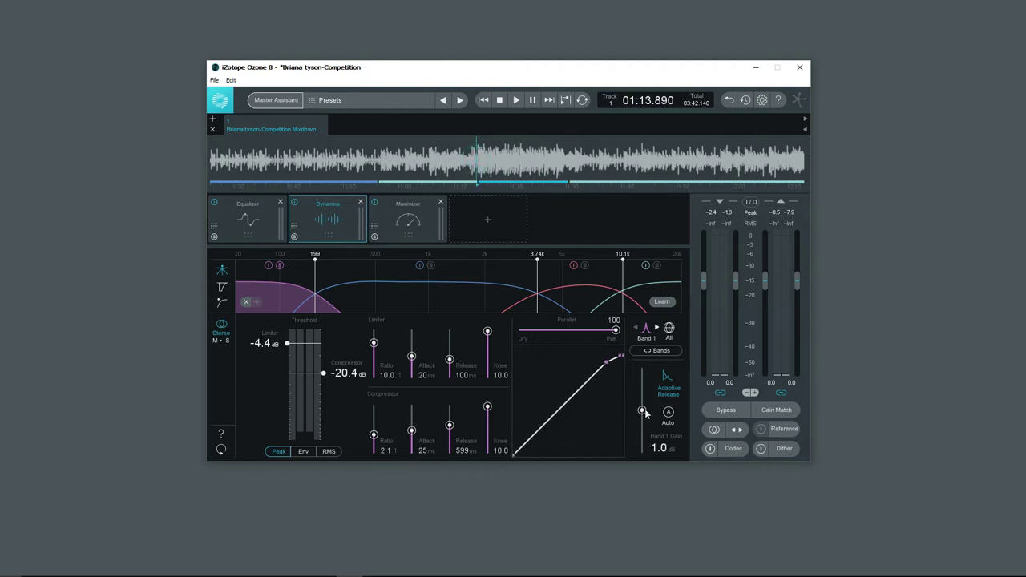
key(space)
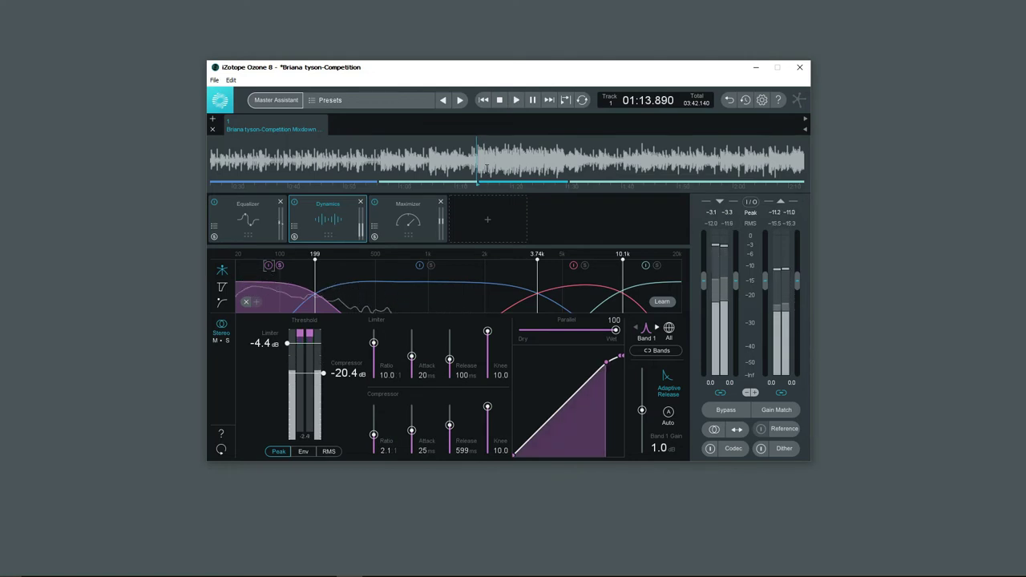
key(space)
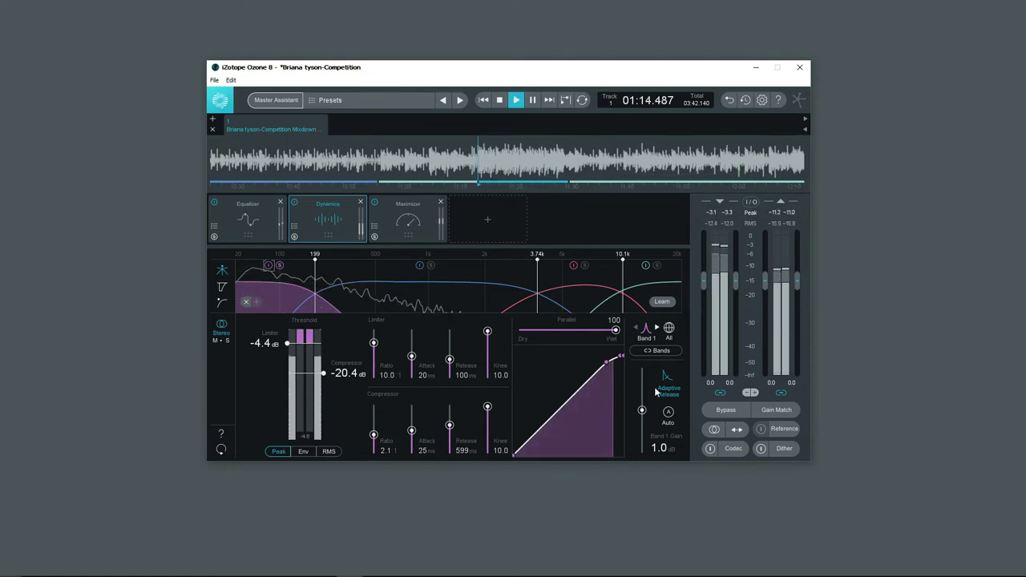
scroll(642, 407, up, 2)
scroll(642, 410, down, 1)
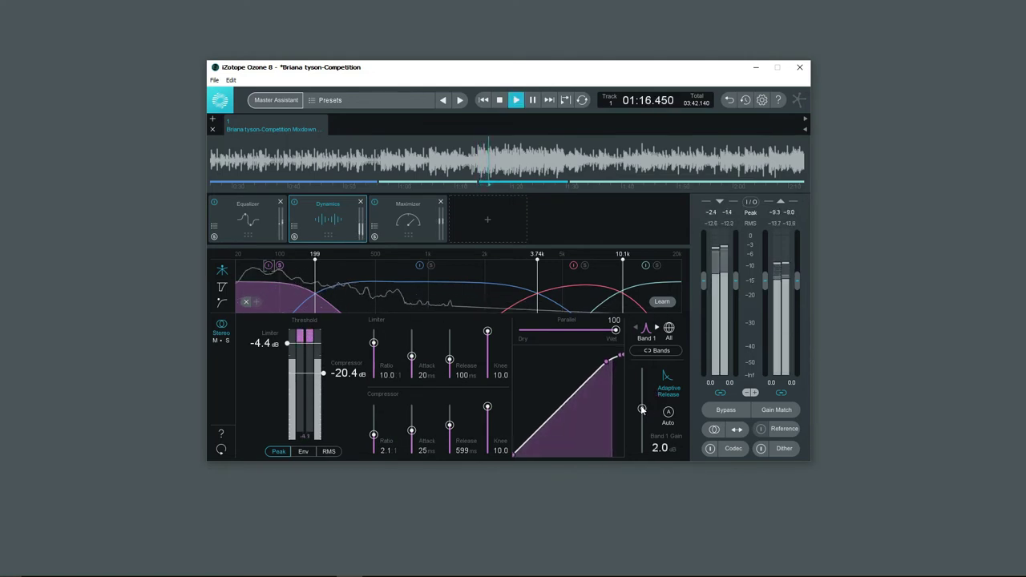
Compare band 1 with its processing bypassed and audition its gain at 3.0 dB before returning it to 2.0 dB.
click(269, 265)
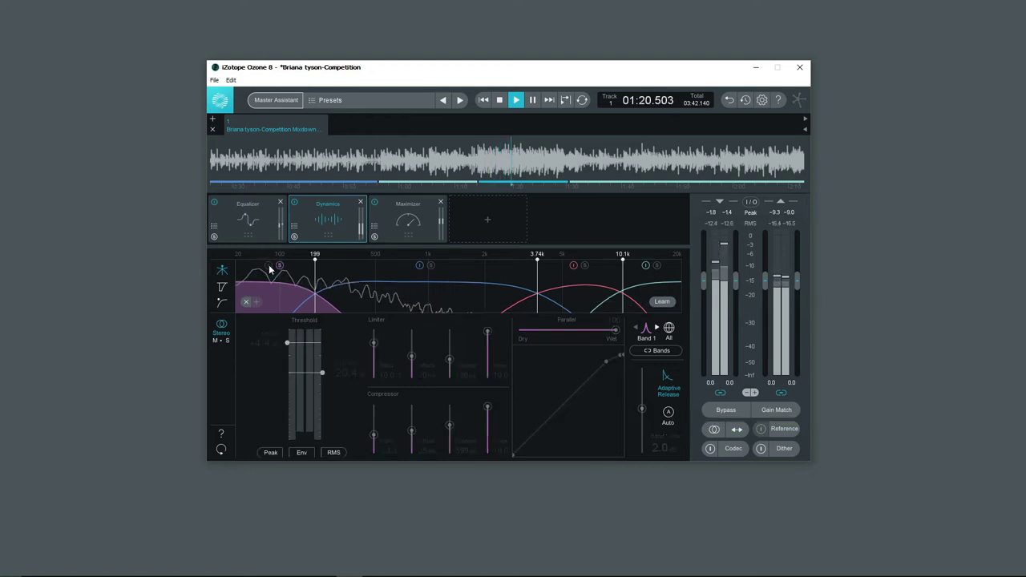
click(268, 265)
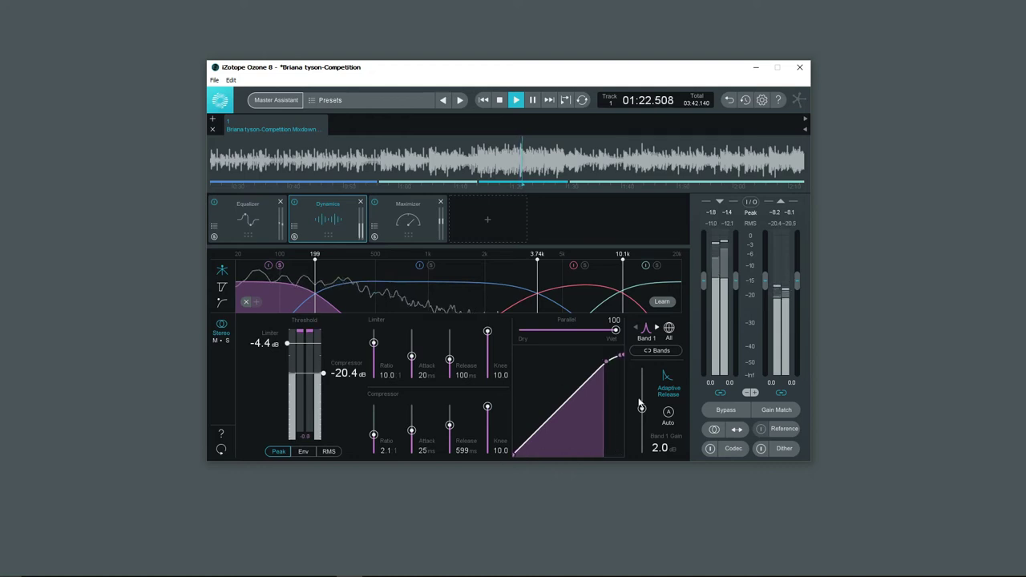
scroll(642, 409, up, 1)
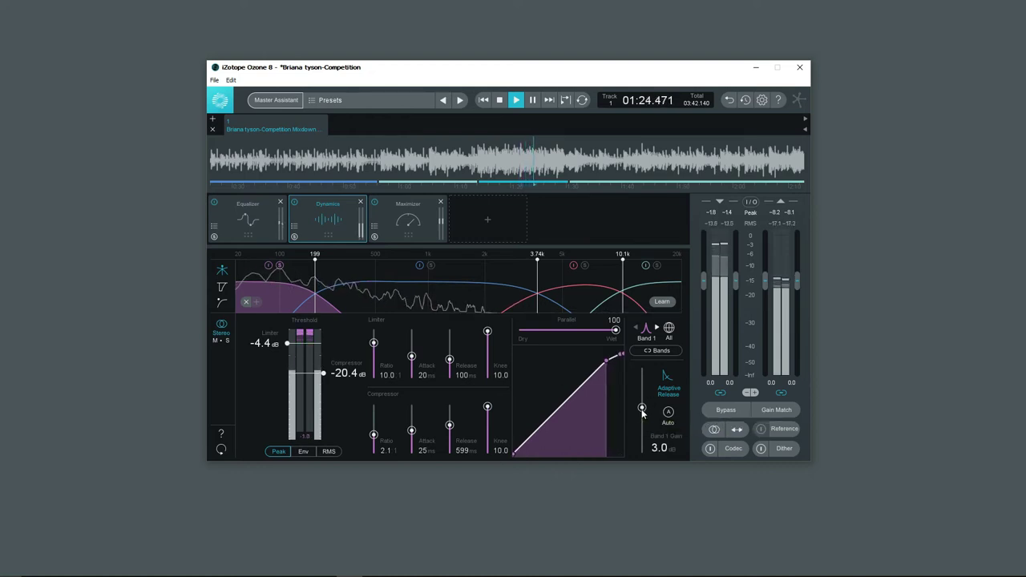
scroll(641, 409, down, 1)
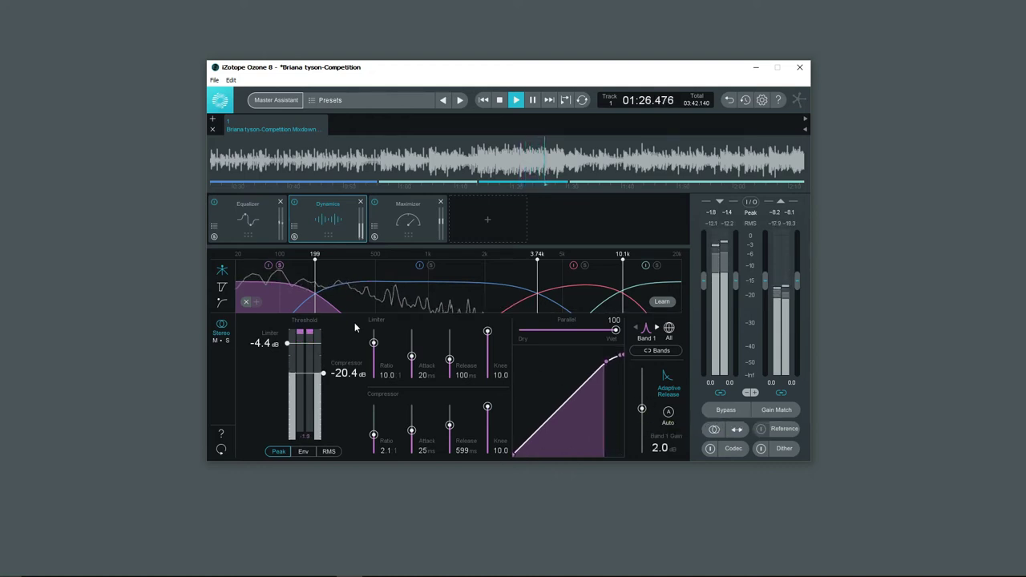
key(space)
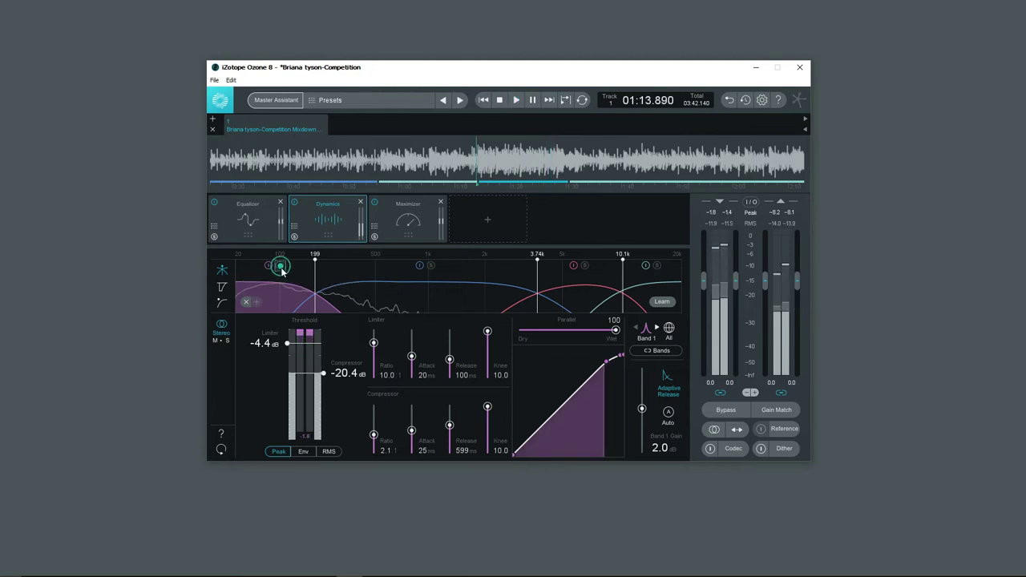
Solo band 2 during playback and set its compressor threshold to -23.2 dB and attack to 101 ms.
click(389, 299)
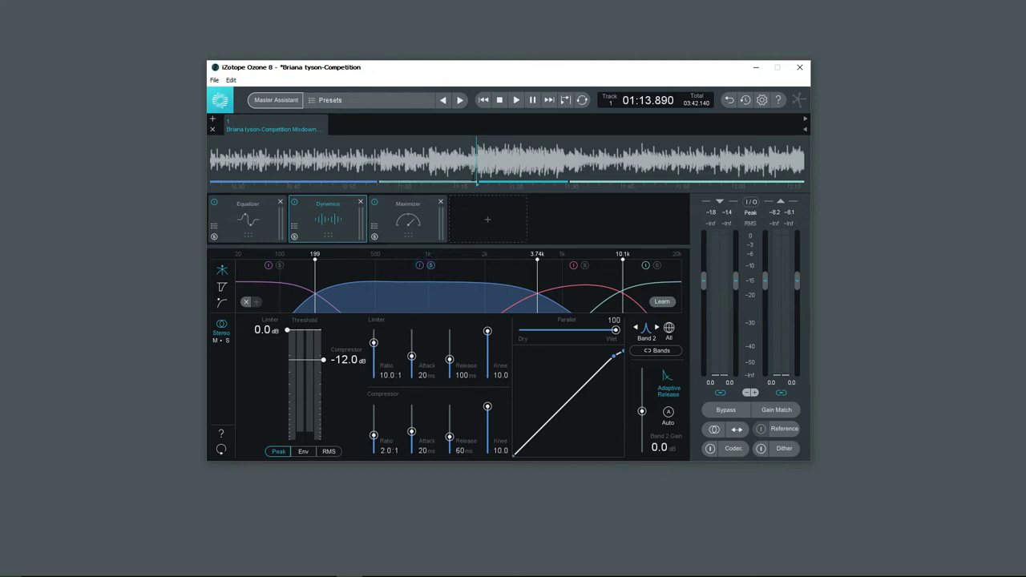
key(space)
scroll(478, 160, up, 2)
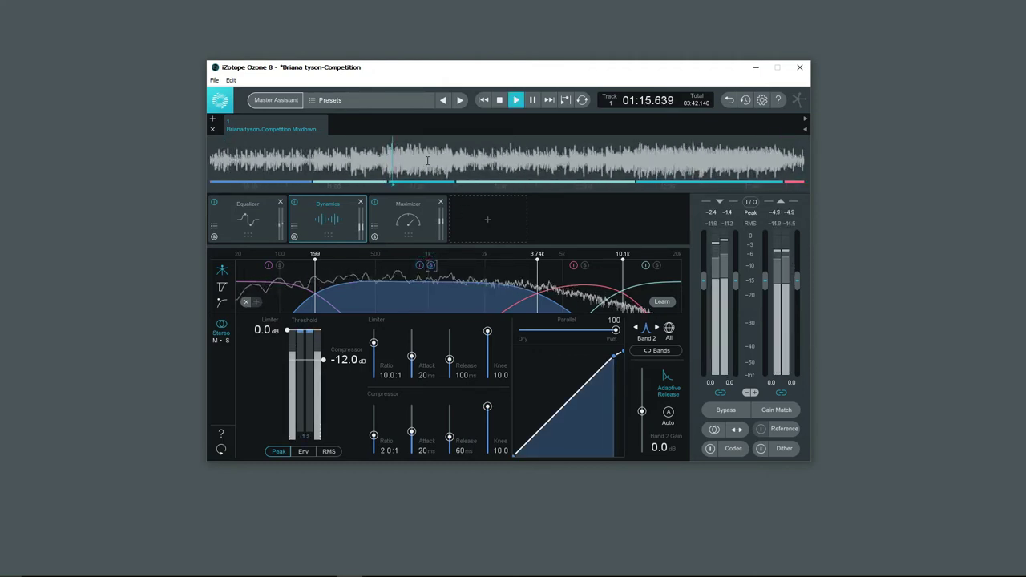
drag(323, 360, 326, 371)
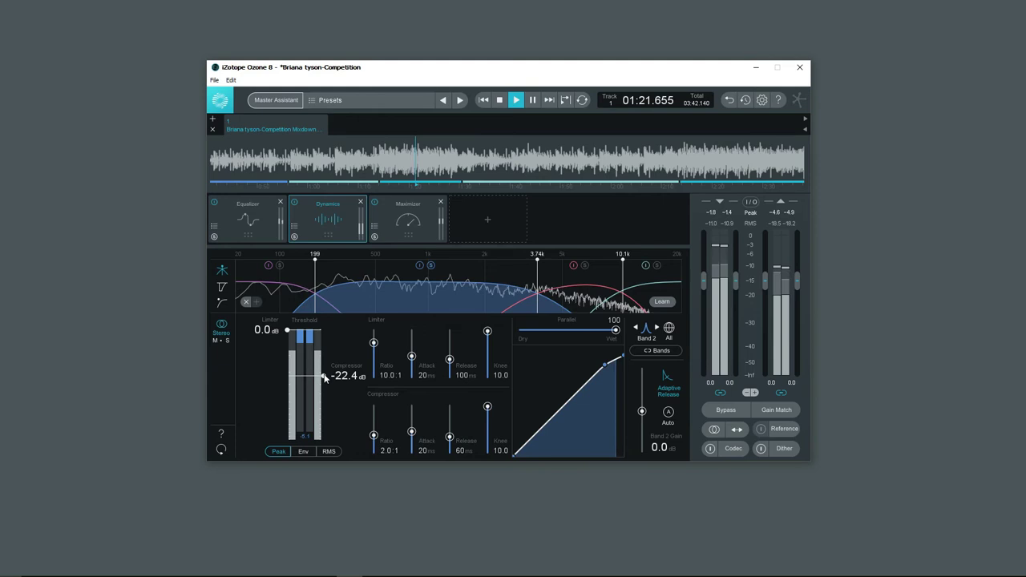
drag(324, 380, 322, 382)
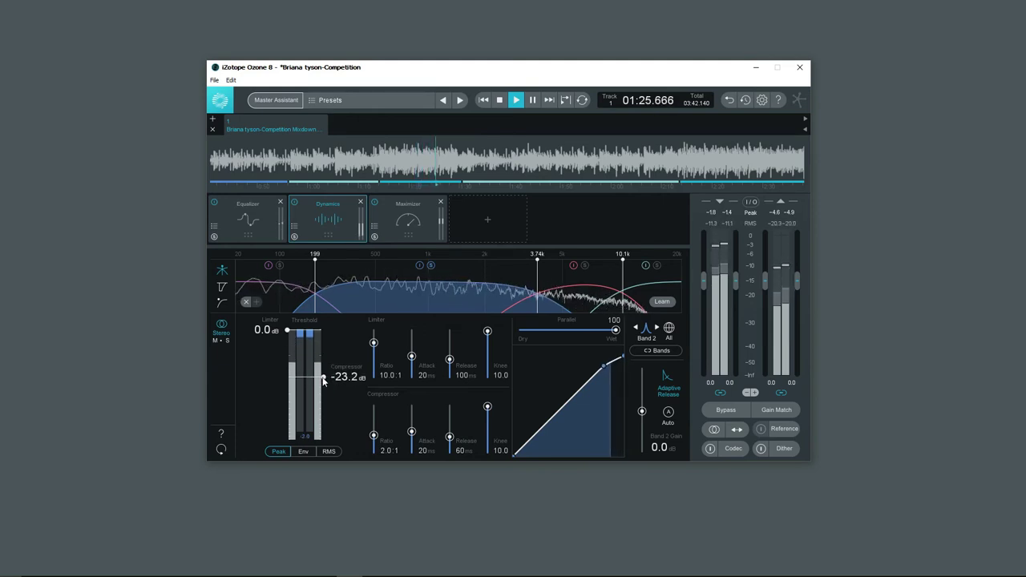
drag(411, 433, 413, 421)
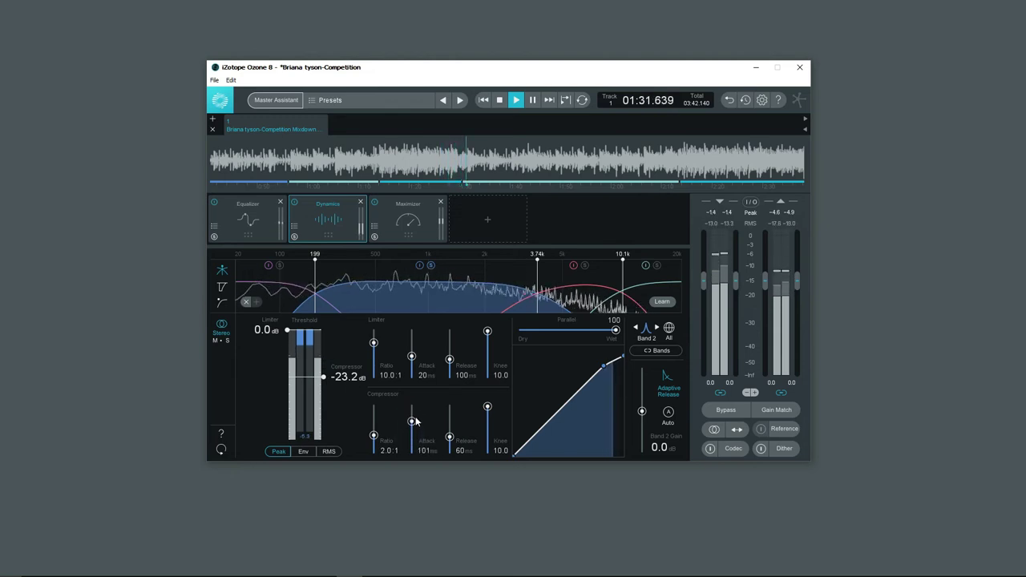
Set band 2's limiter threshold to -5.4 dB and compressor threshold to -22.4 dB while replaying from the chorus around 1:14.
drag(287, 329, 287, 346)
click(380, 155)
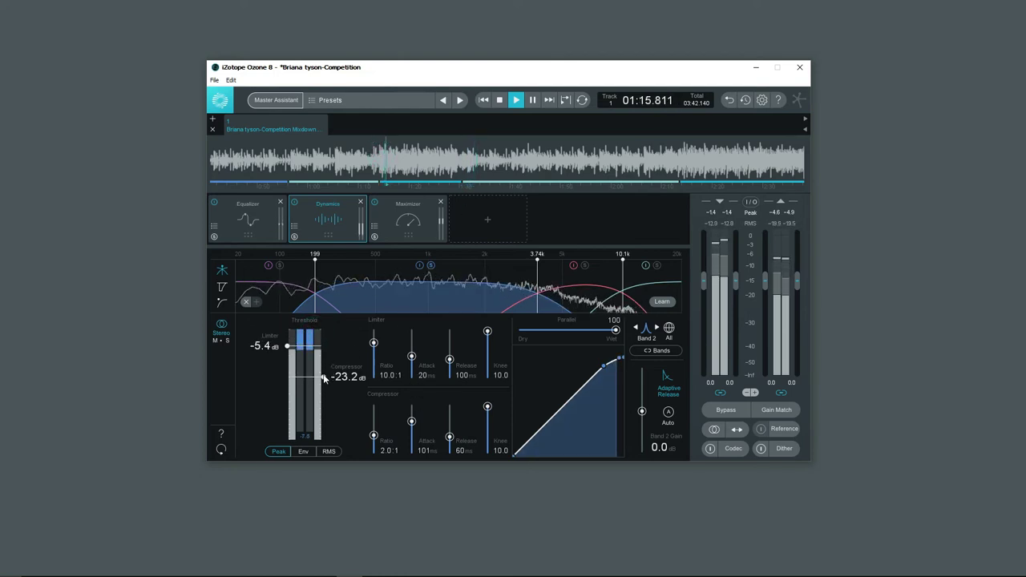
drag(321, 377, 323, 375)
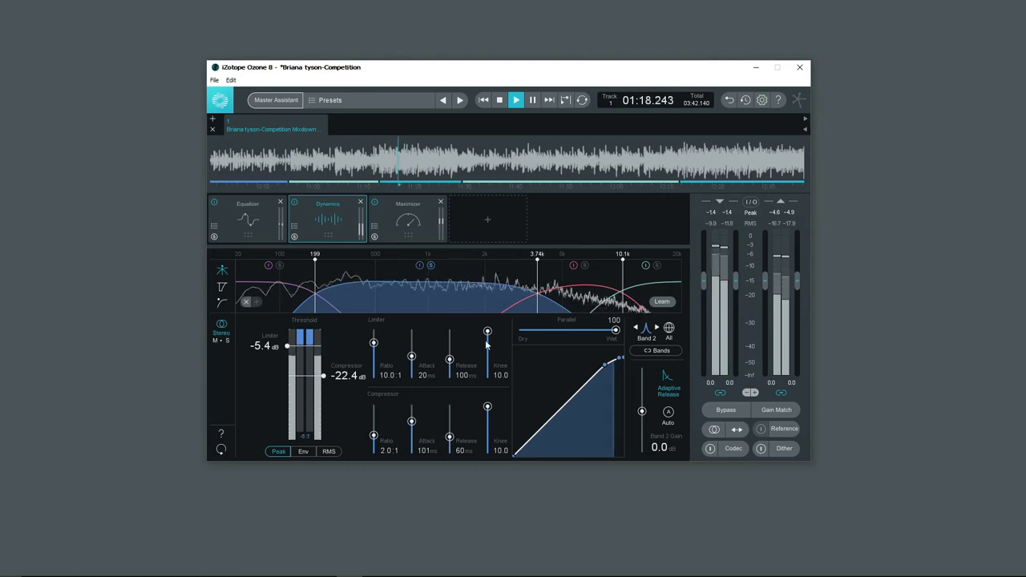
Compare the compressed and limited band 2 with its processing bypassed, and stop playback.
click(421, 266)
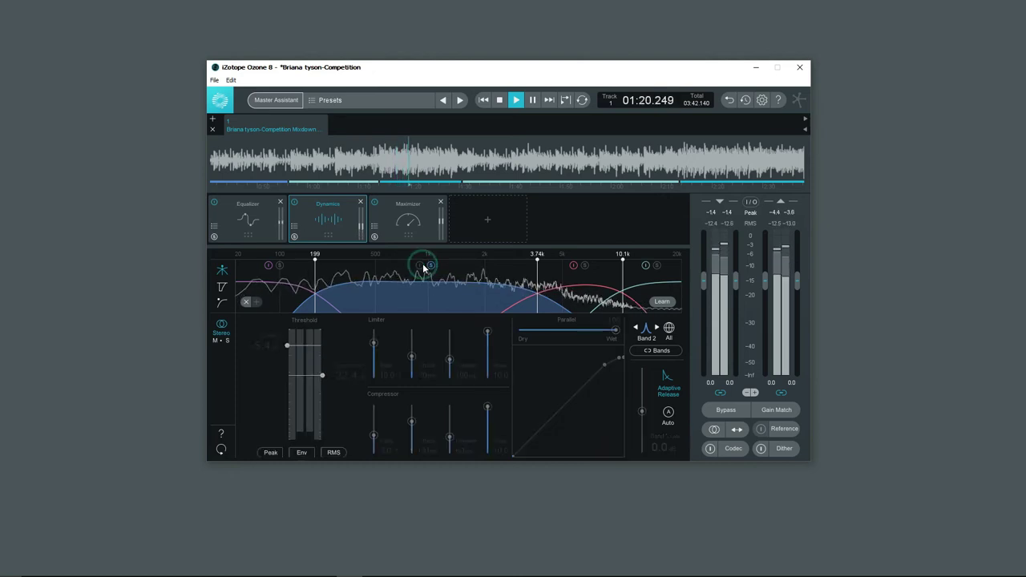
click(423, 264)
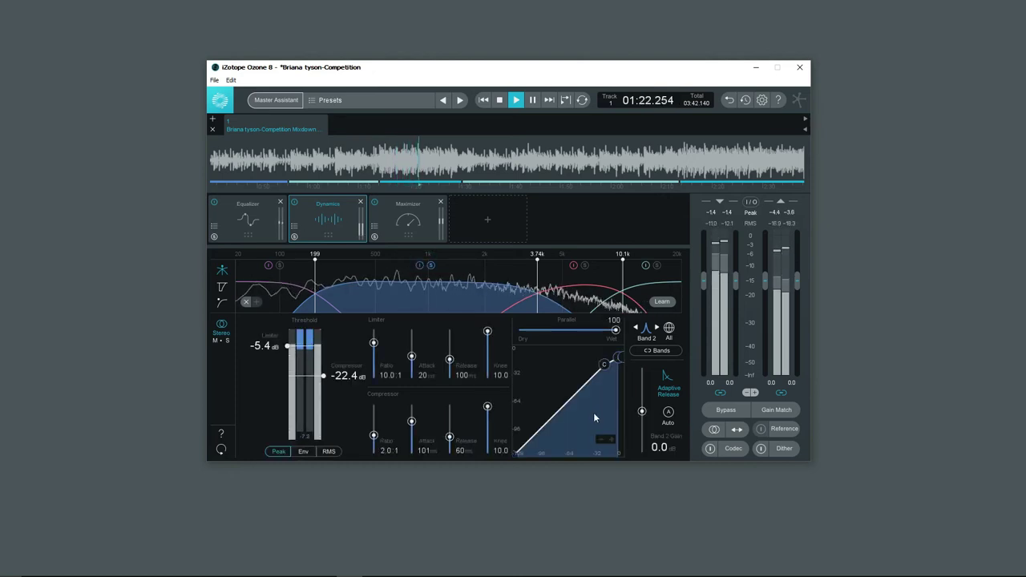
key(space)
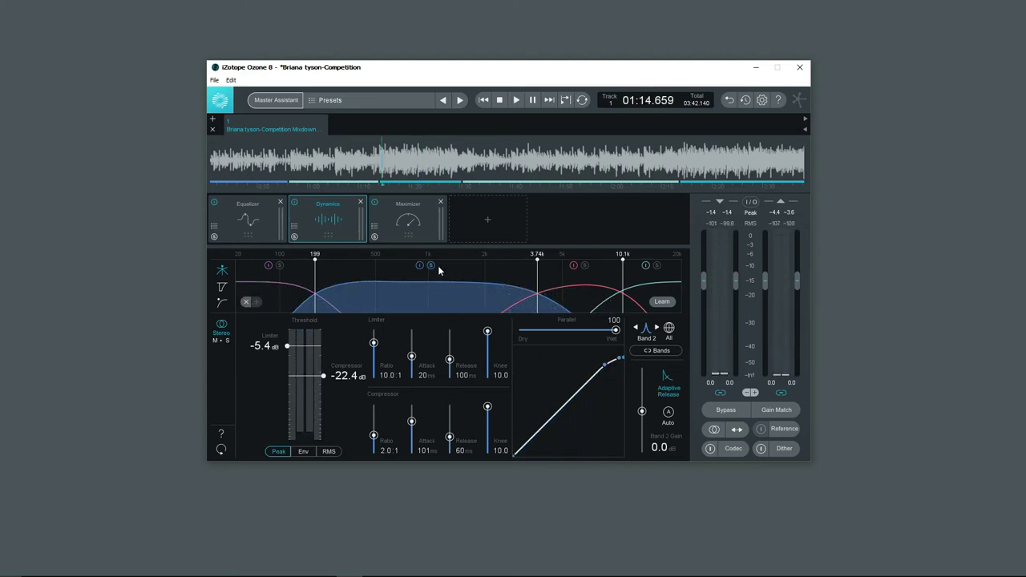
Raise band 2's gain to 3.0 dB and on to 4.0 dB, comparing each setting with the band bypassed.
scroll(642, 410, up, 3)
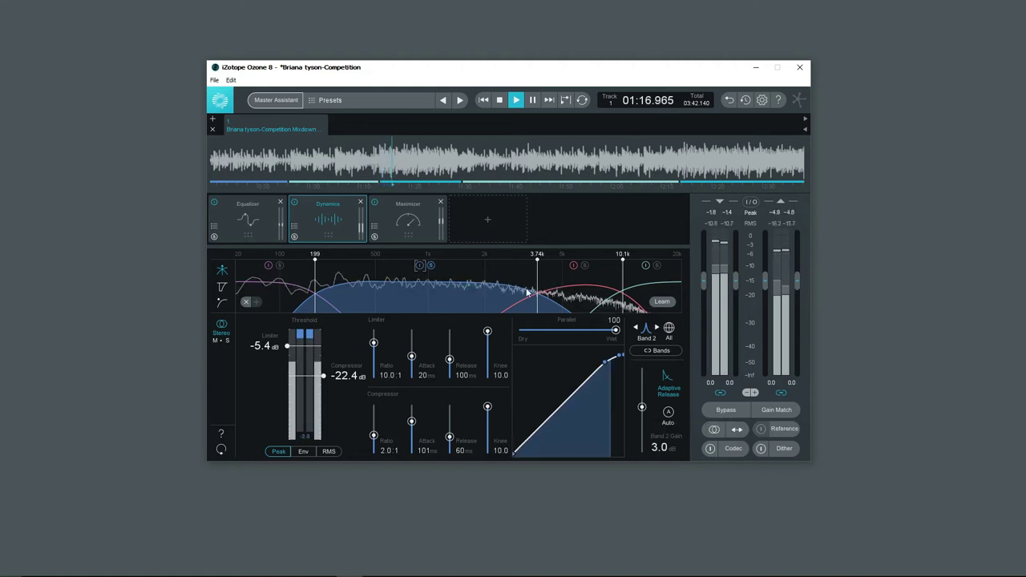
click(420, 265)
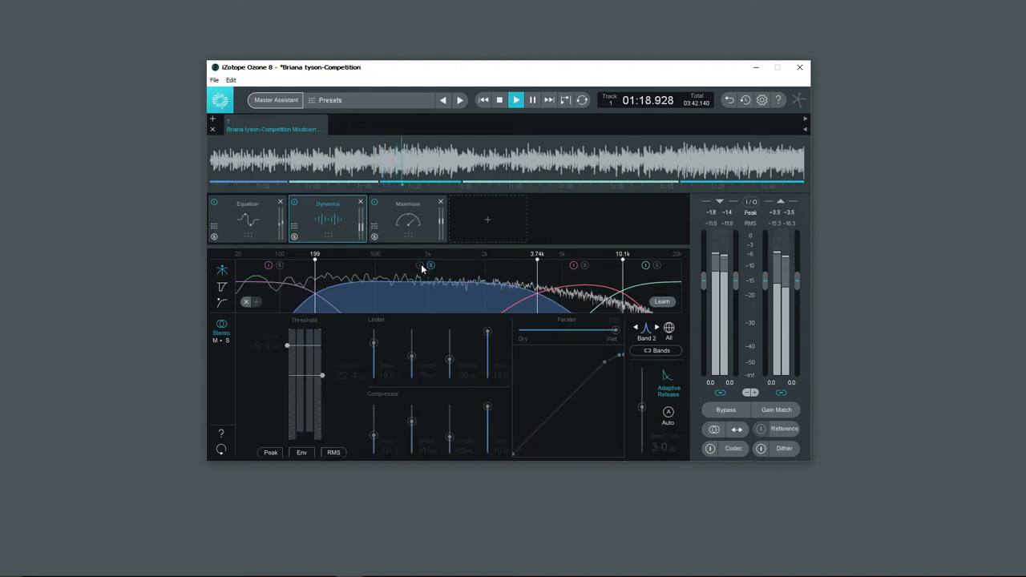
click(421, 265)
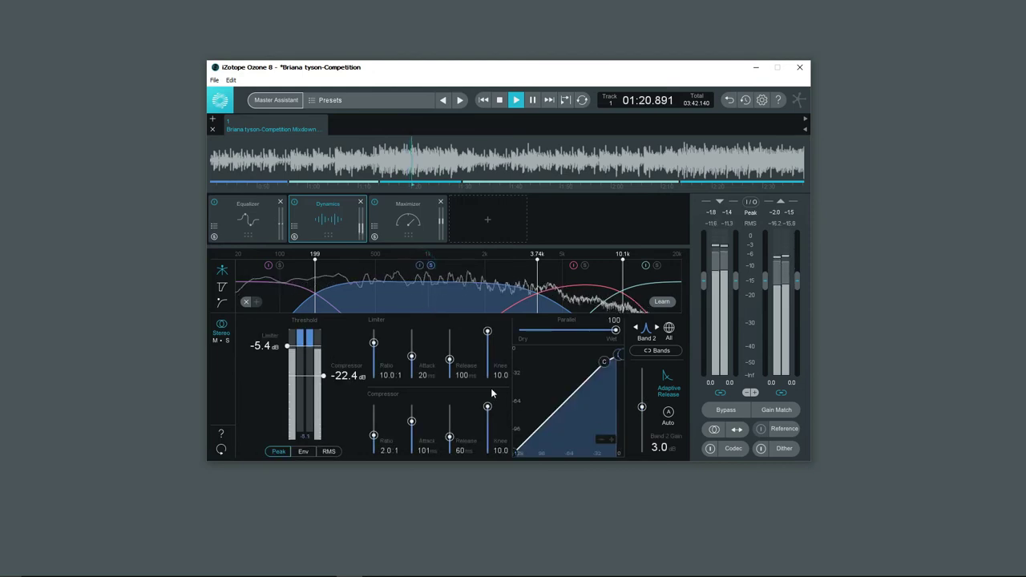
scroll(643, 407, up, 1)
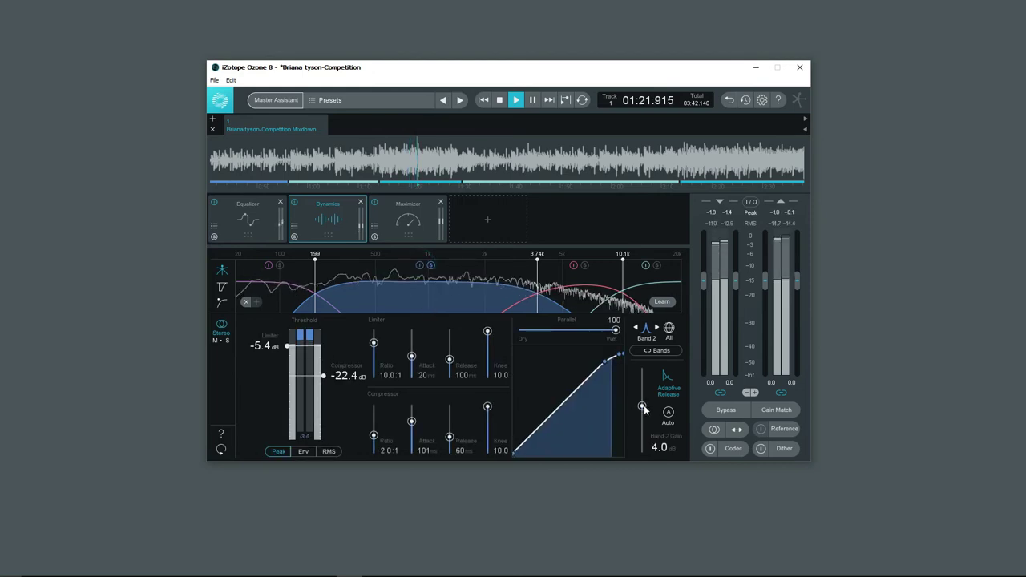
click(421, 264)
click(421, 265)
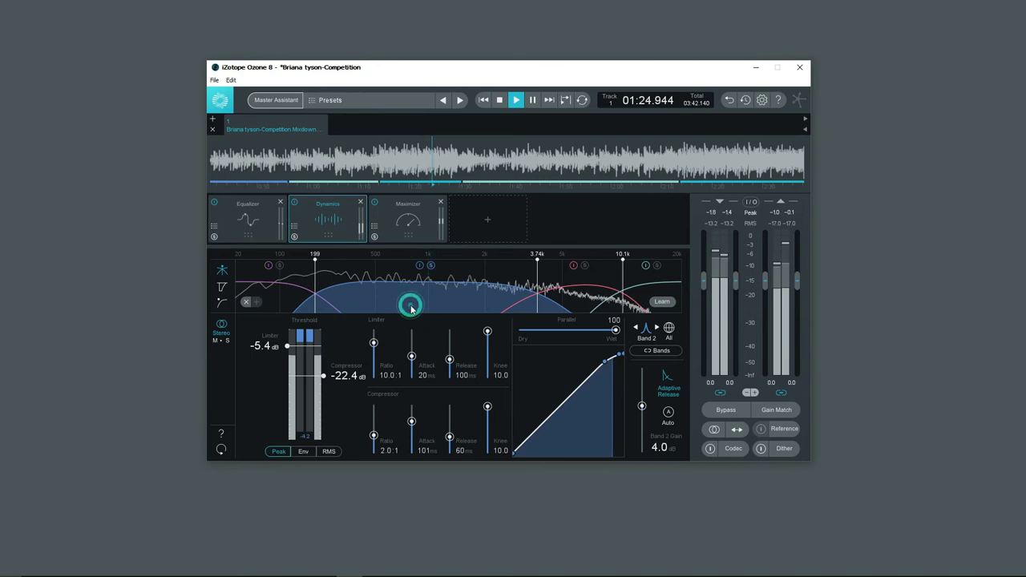
Show the gain reduction trace and set band 2's compressor threshold to -21.2 dB.
click(221, 287)
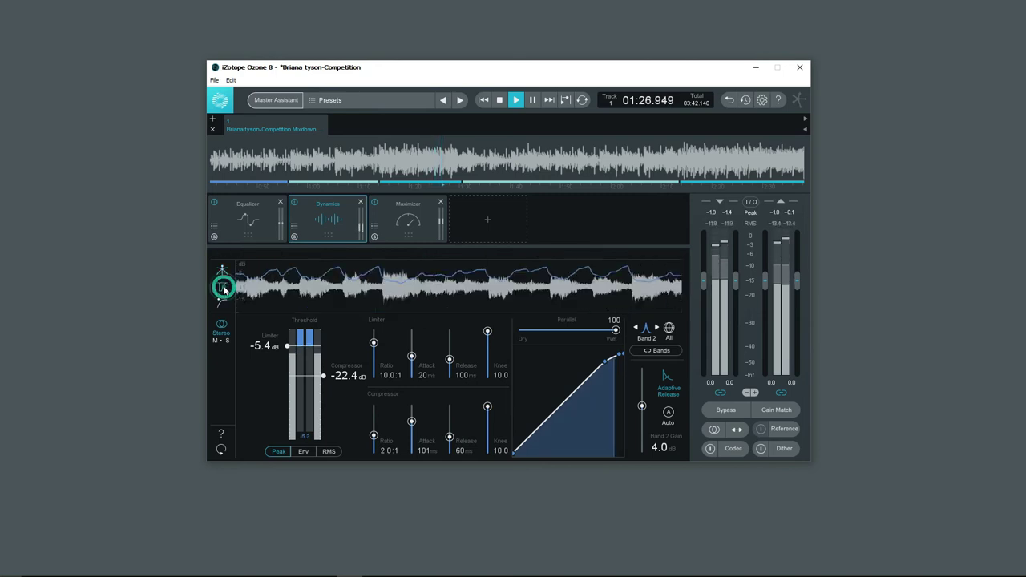
drag(324, 376, 325, 374)
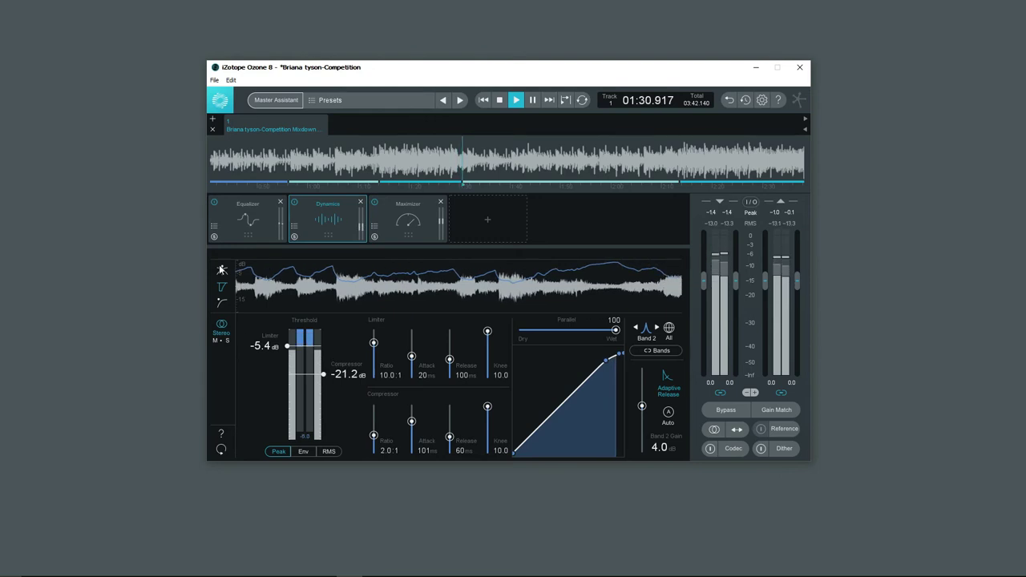
Select band 3, leave it as the only soloed band, and play the song from about 1:13.
click(442, 157)
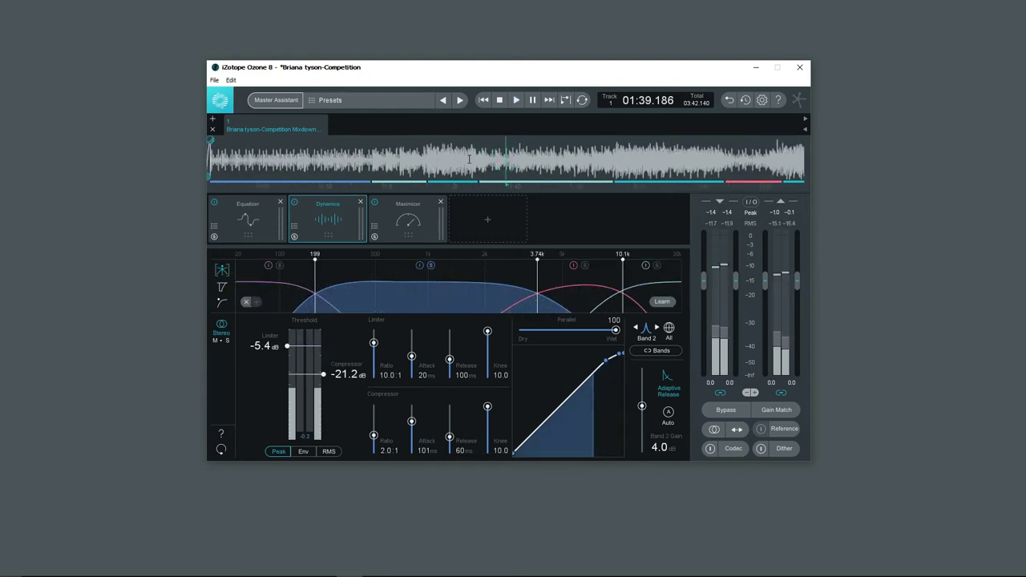
click(578, 298)
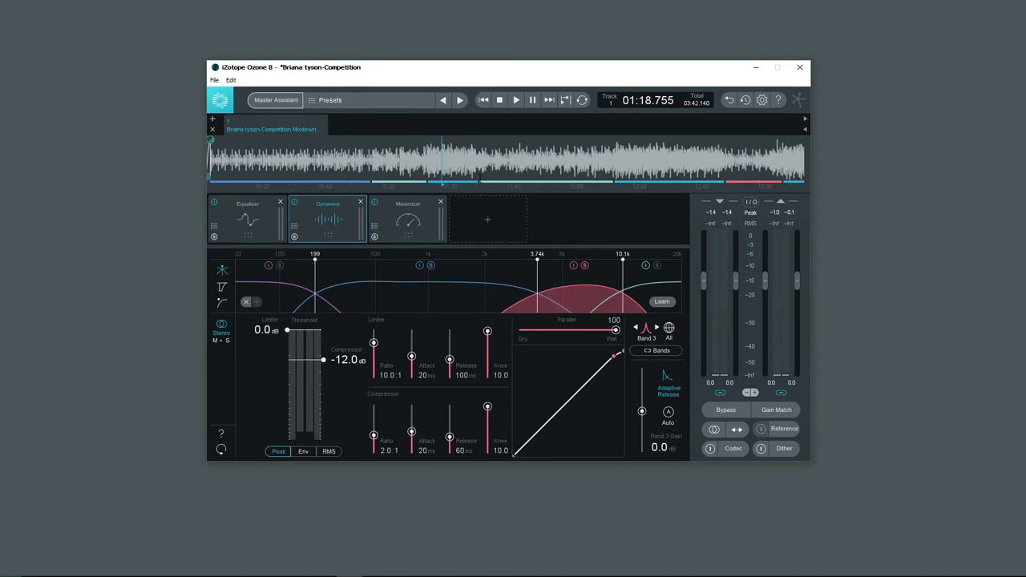
scroll(478, 172, down, 3)
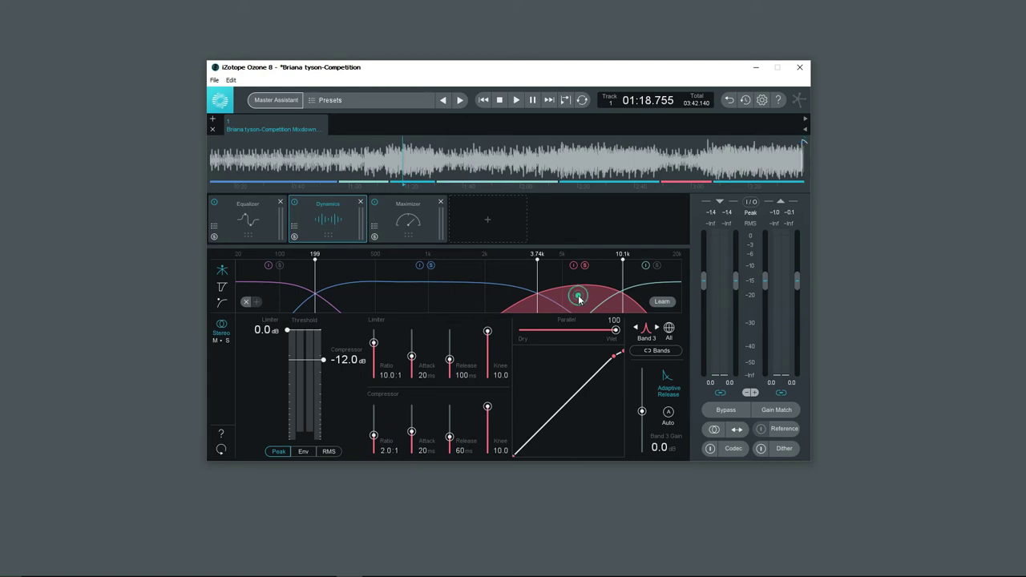
scroll(465, 166, up, 3)
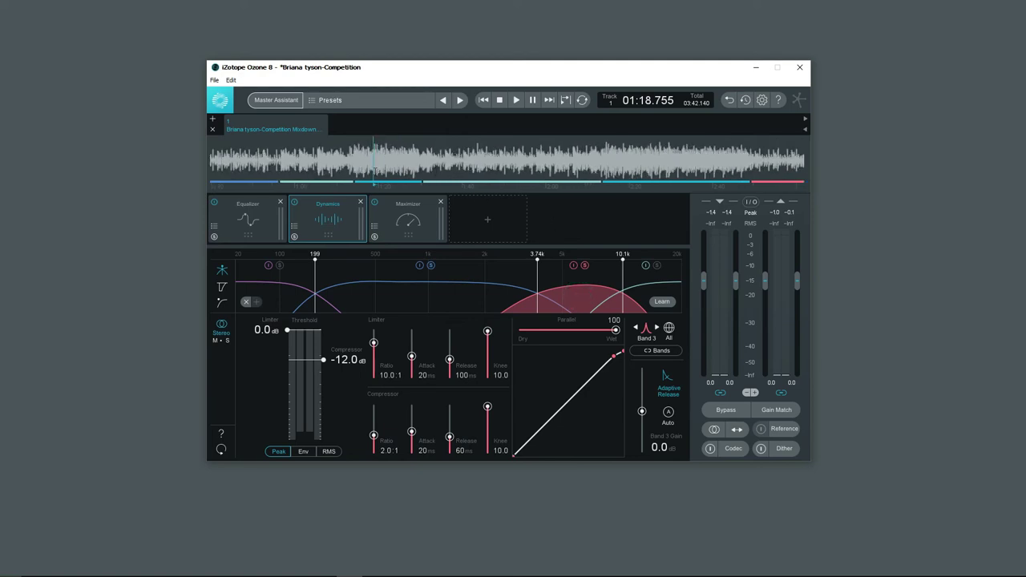
click(585, 266)
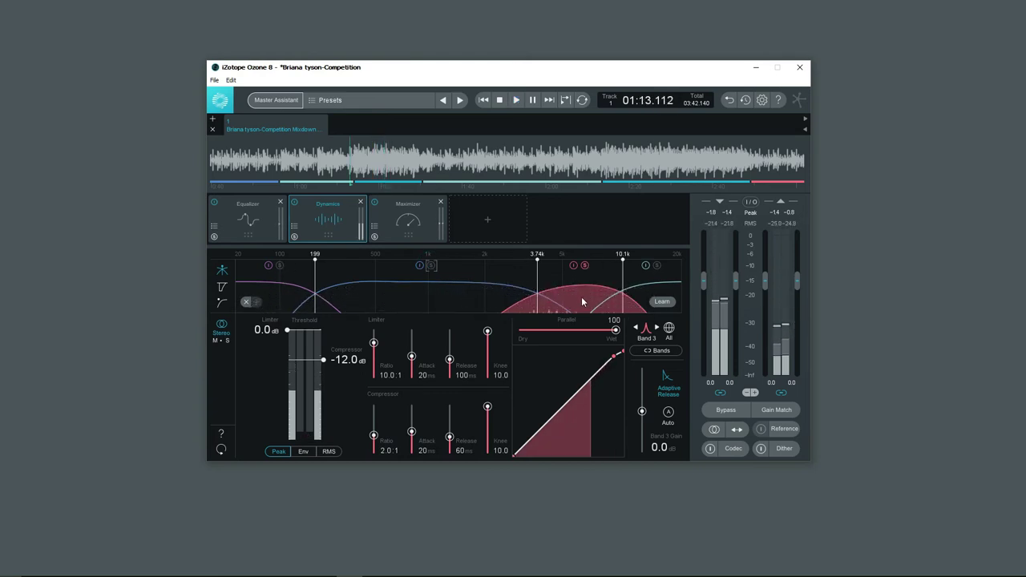
key(space)
Set band 3's compressor threshold to -24.9 dB and limiter threshold to -3.8 dB, toggling the band's bypass to compare.
drag(323, 359, 325, 380)
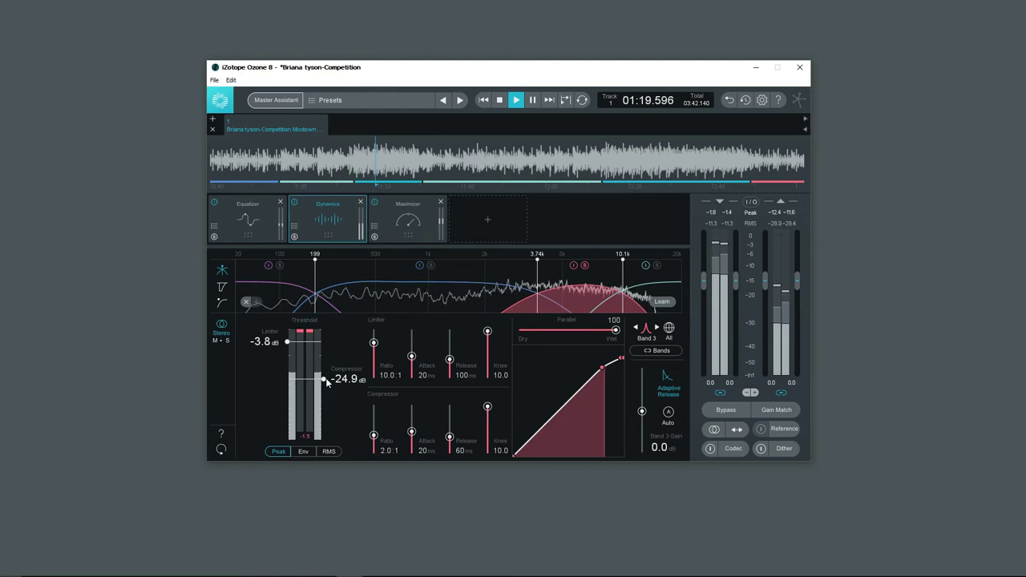
click(573, 264)
click(574, 265)
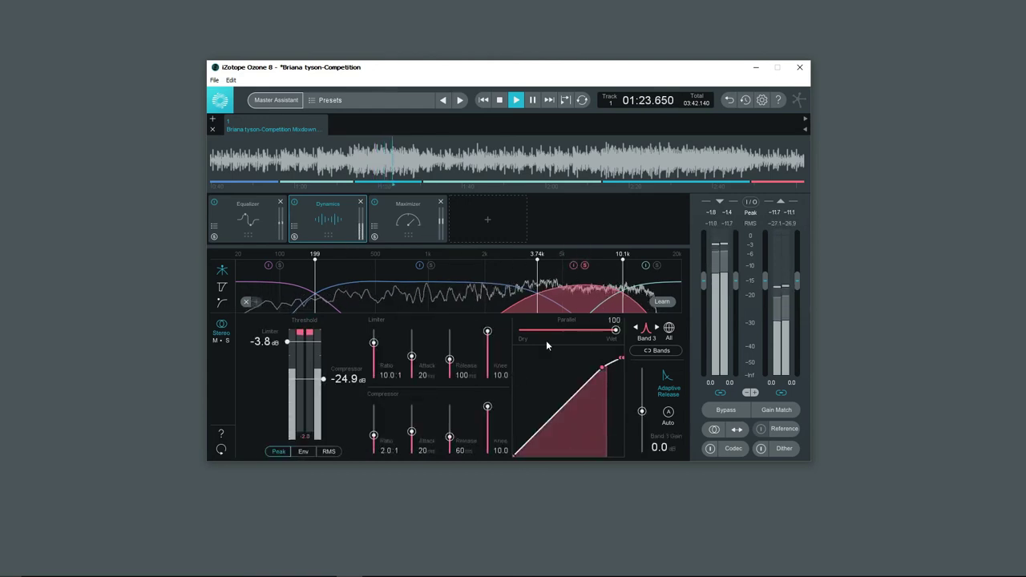
Set band 3's compressor attack to 36 ms, release to 180 ms and gain to 3.0 dB, and stop playback.
drag(450, 437, 411, 427)
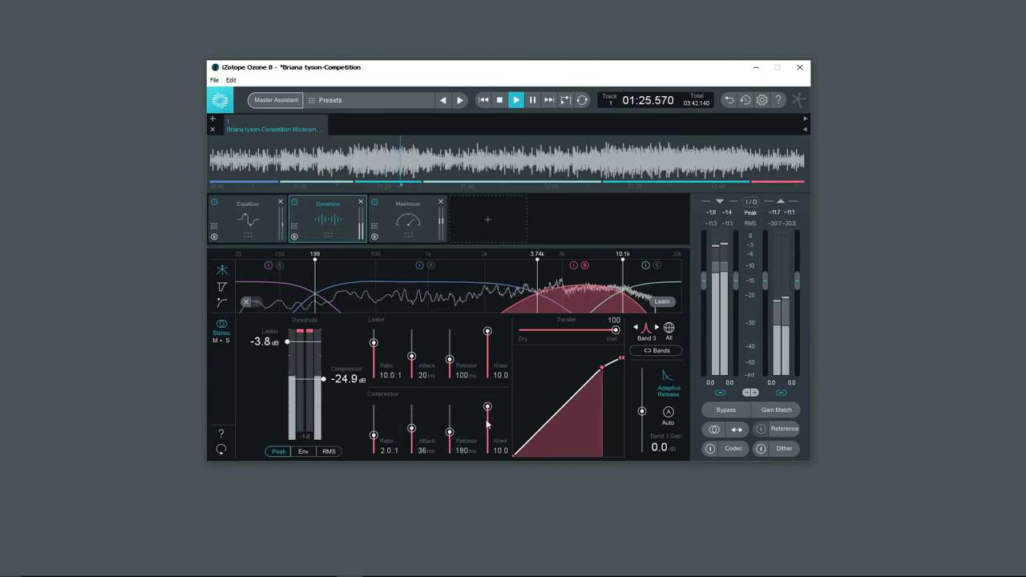
drag(642, 411, 642, 408)
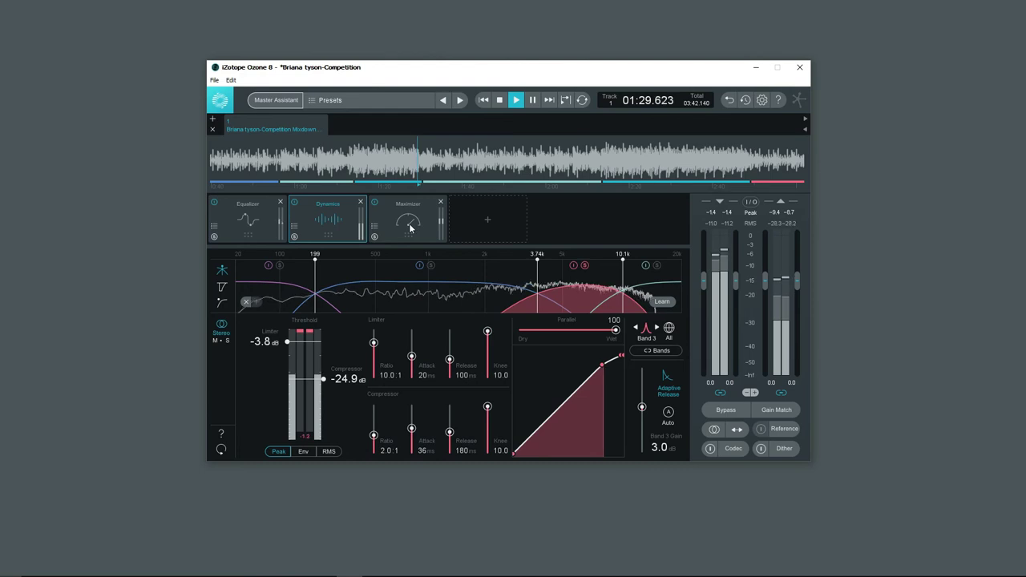
key(space)
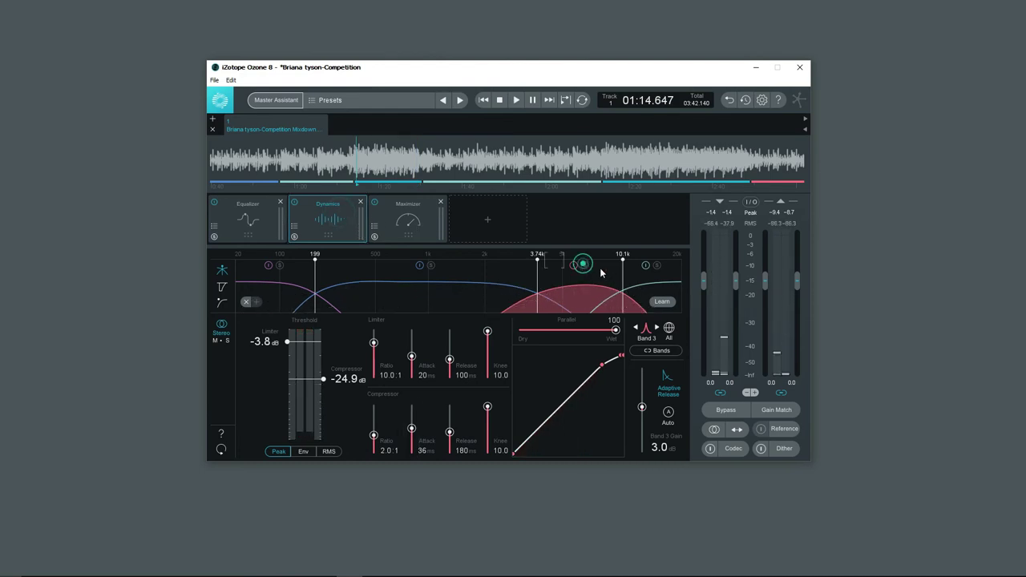
Solo band 4, audition it from about 1:15, and move the playhead back to about 1:13.5.
click(662, 295)
key(space)
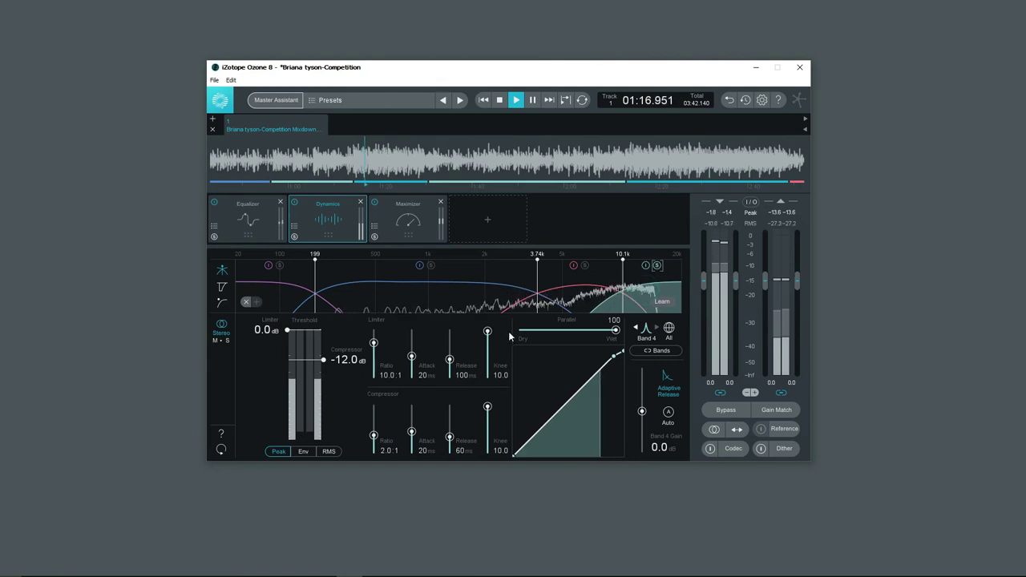
key(space)
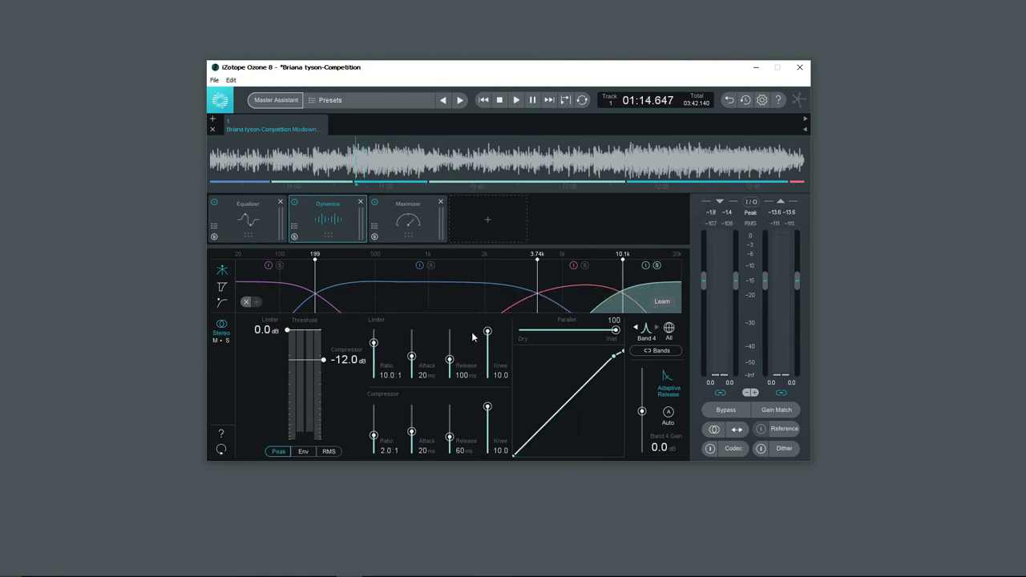
click(351, 160)
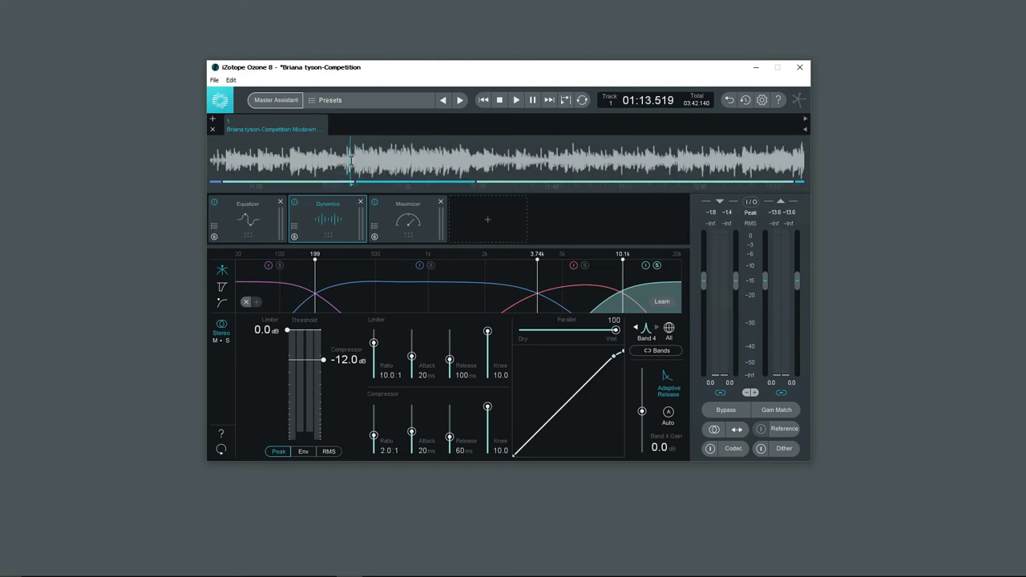
Play the soloed band 4 and set its compressor threshold to -28.6 dB, limiter threshold to -3.4 dB and gain to 2.0 dB.
key(space)
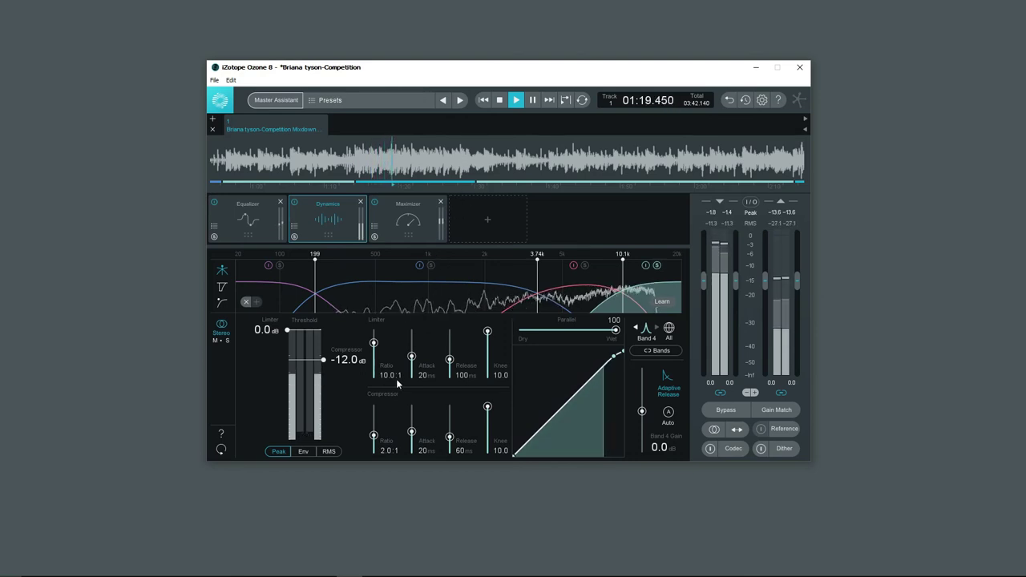
key(space)
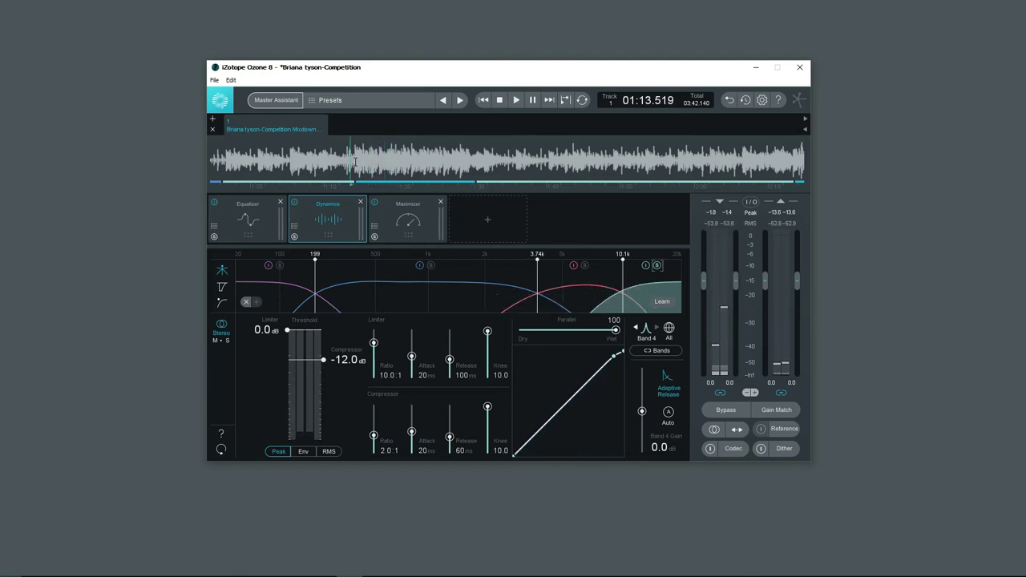
key(space)
drag(323, 359, 328, 388)
drag(321, 325, 321, 336)
scroll(644, 414, up, 2)
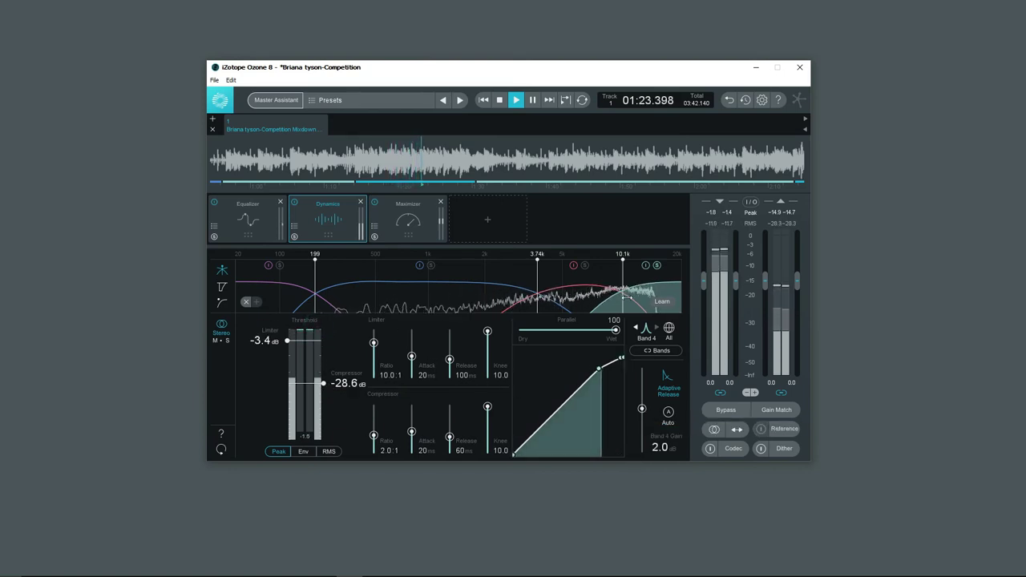
Toggle band 4's bypass off and on to compare its processing, stop playback and unsolo the band.
click(646, 265)
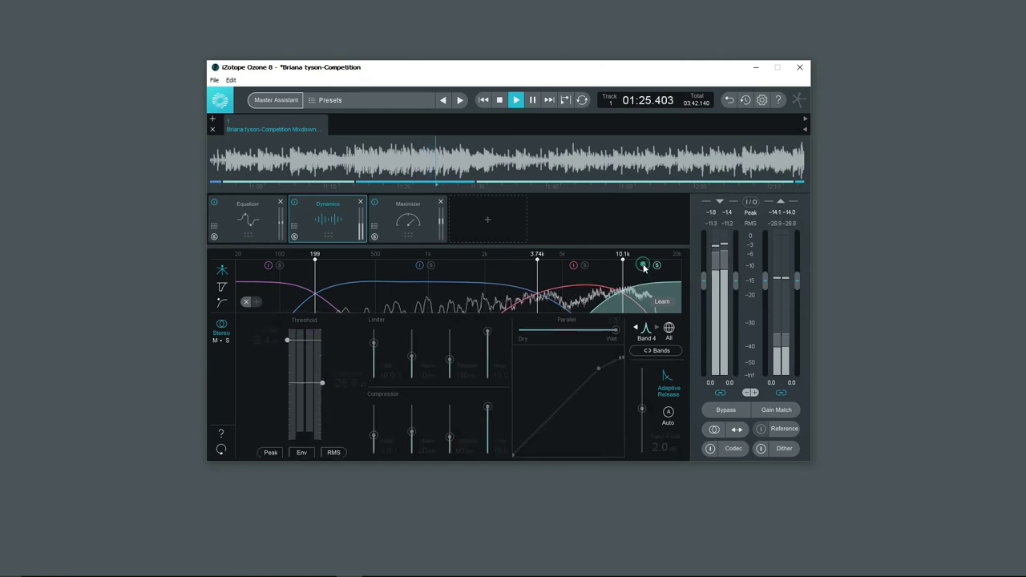
click(644, 265)
key(space)
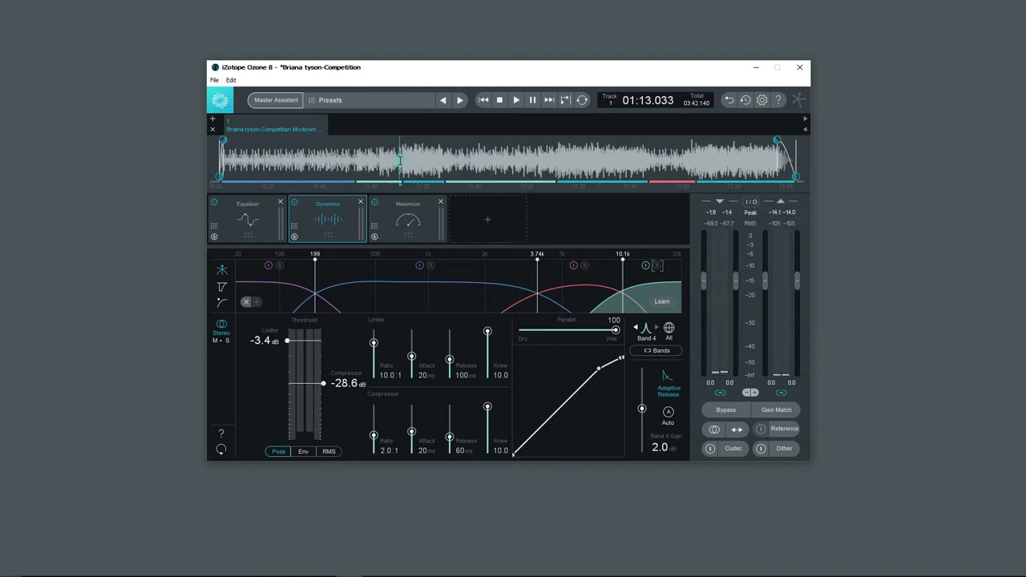
Play all bands from about 1:13 and repeatedly bypass and re-enable the Dynamics module to compare, then stop playback.
scroll(400, 159, up, 2)
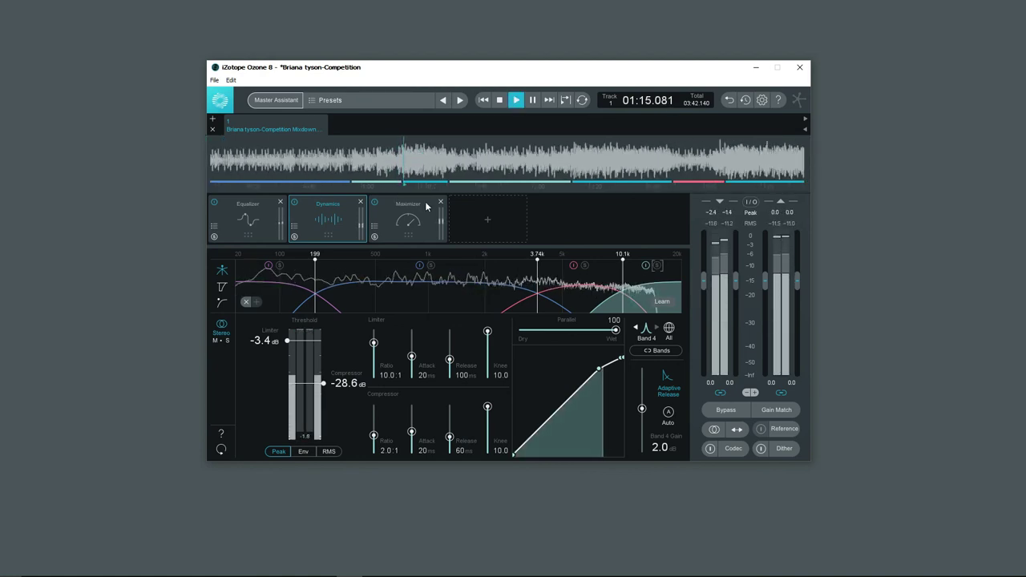
click(295, 203)
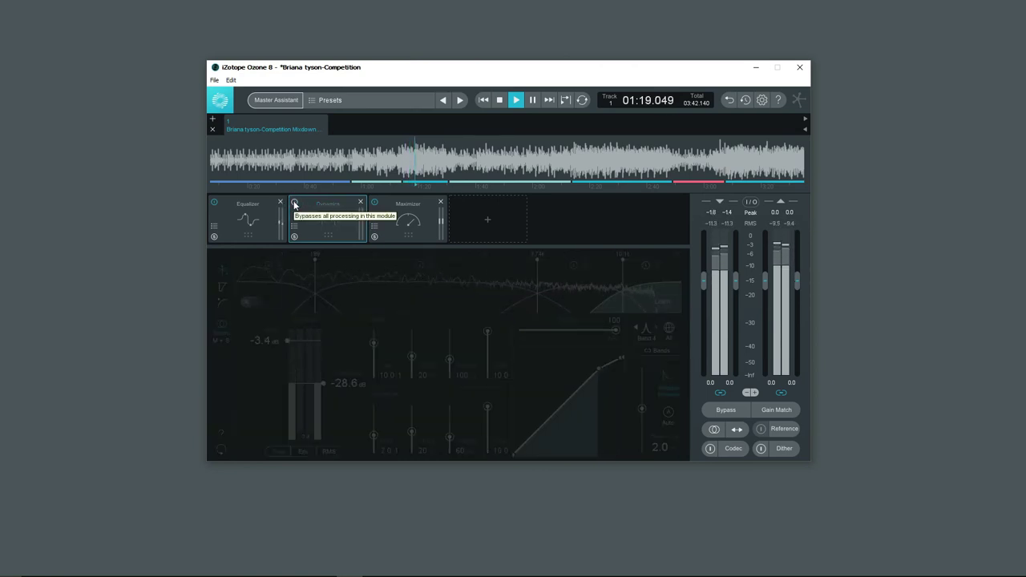
click(294, 203)
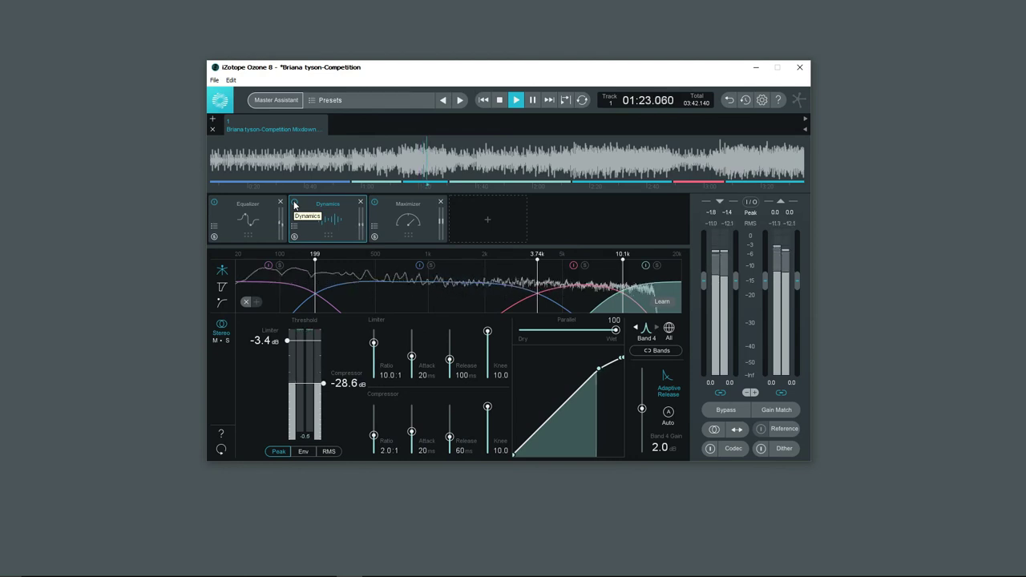
click(294, 203)
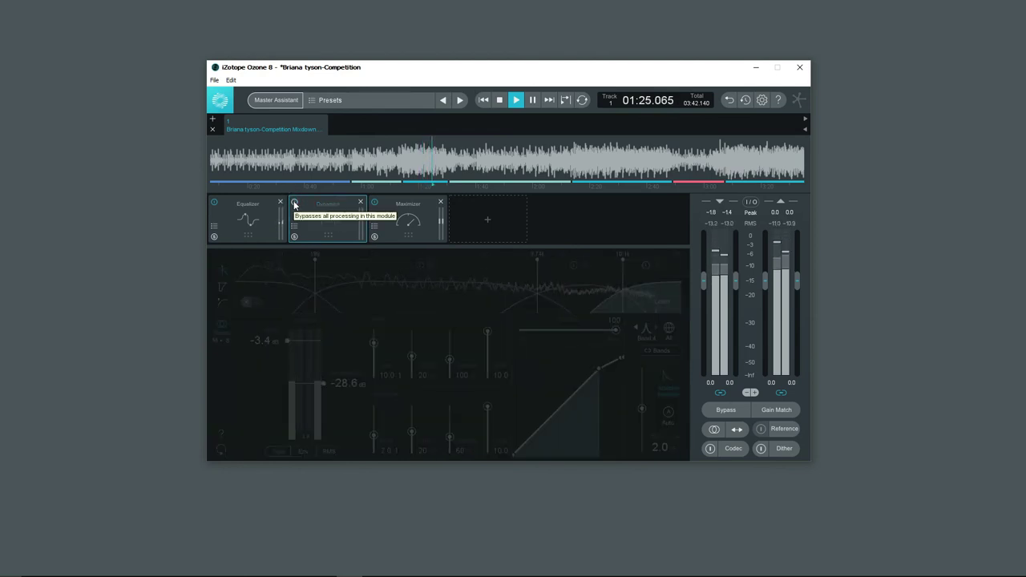
click(294, 203)
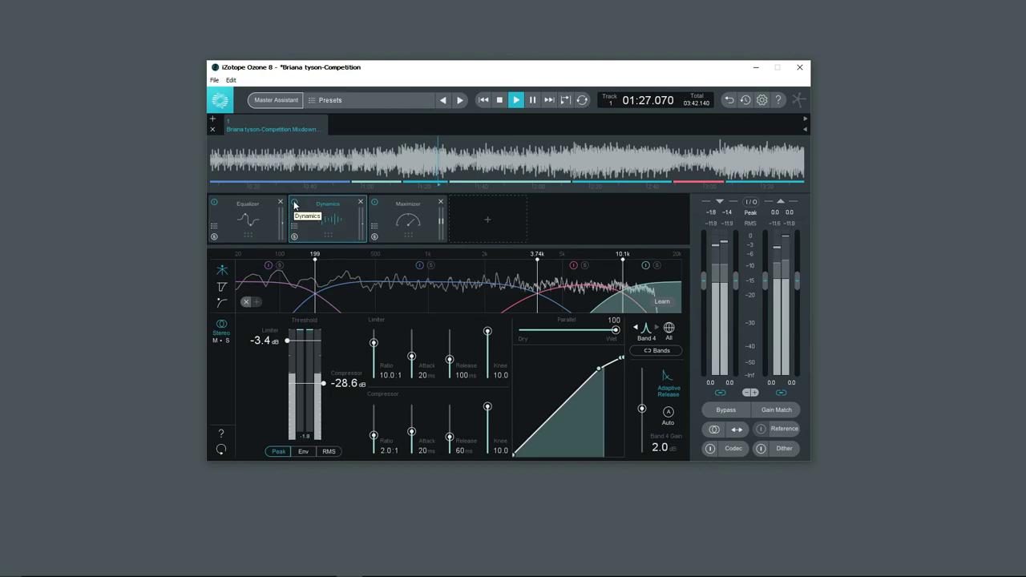
click(294, 203)
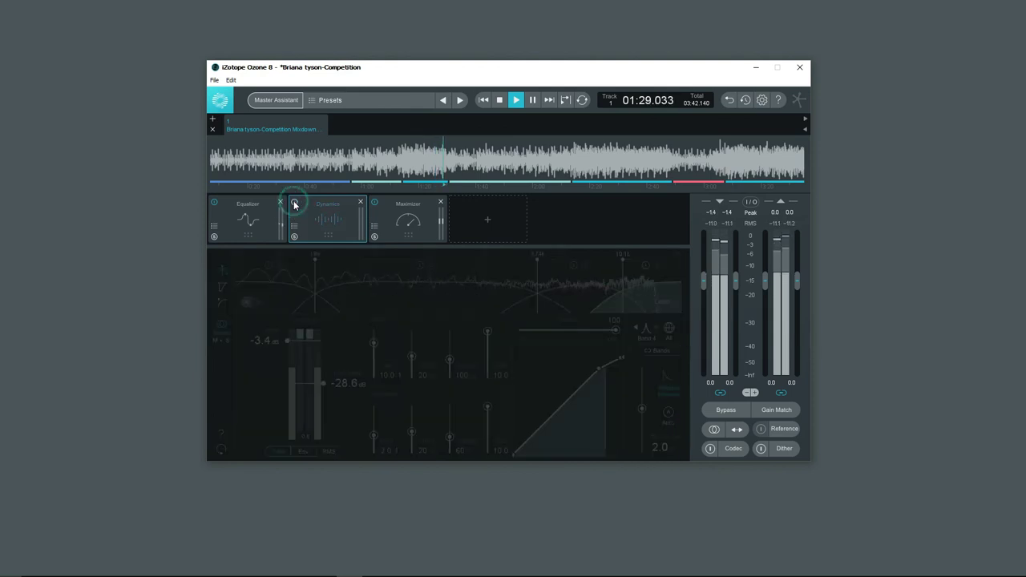
click(295, 203)
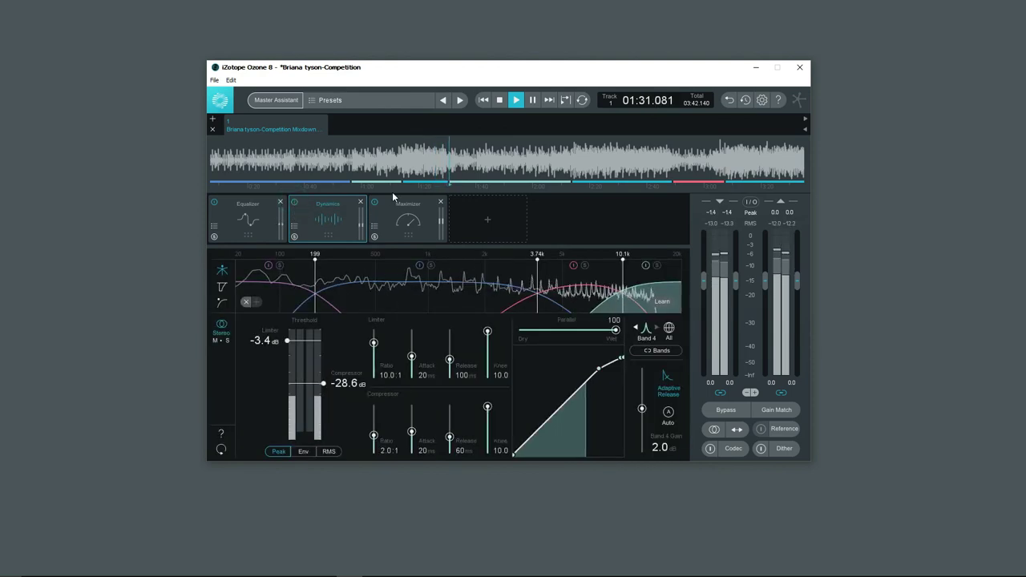
key(space)
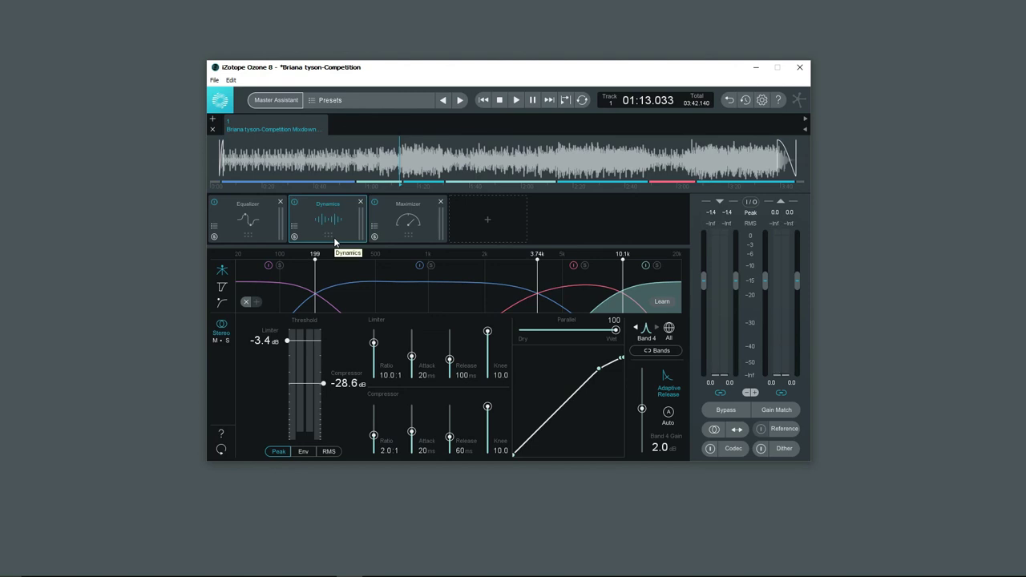
Move the playhead to about 2:13.8 and play the louder section with the Dynamics module bypassed.
scroll(398, 159, up, 3)
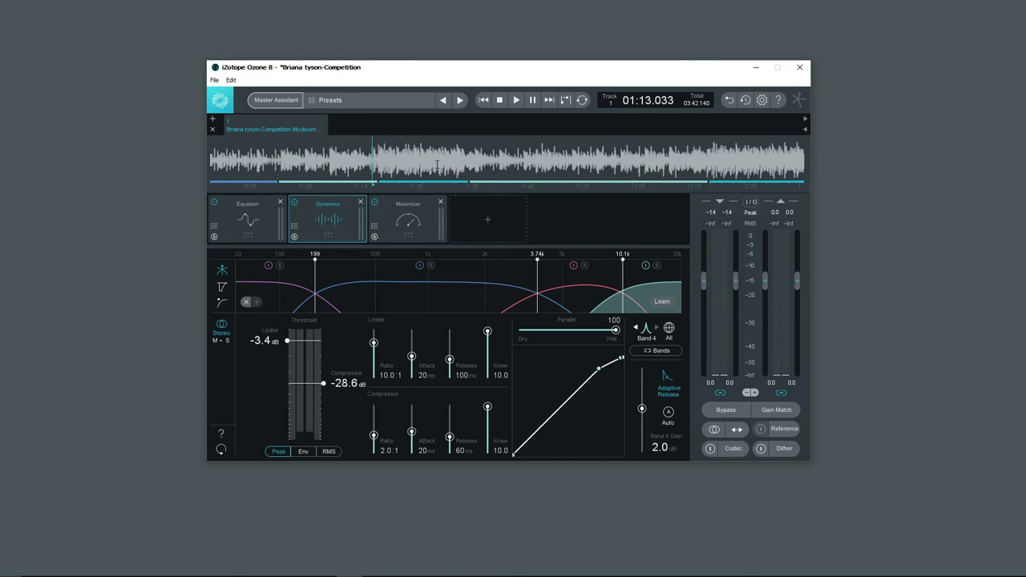
scroll(420, 183, down, 3)
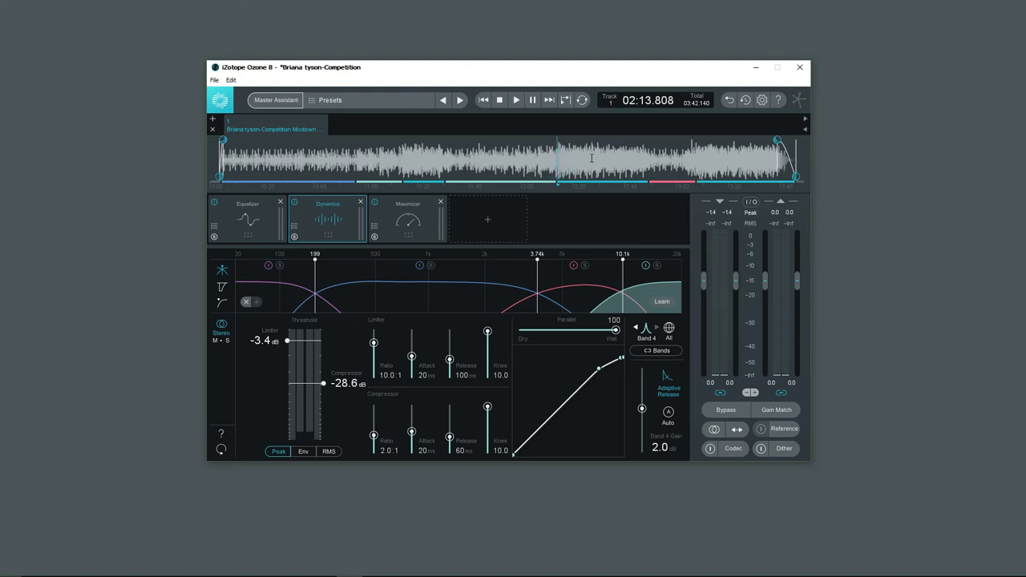
click(294, 203)
key(space)
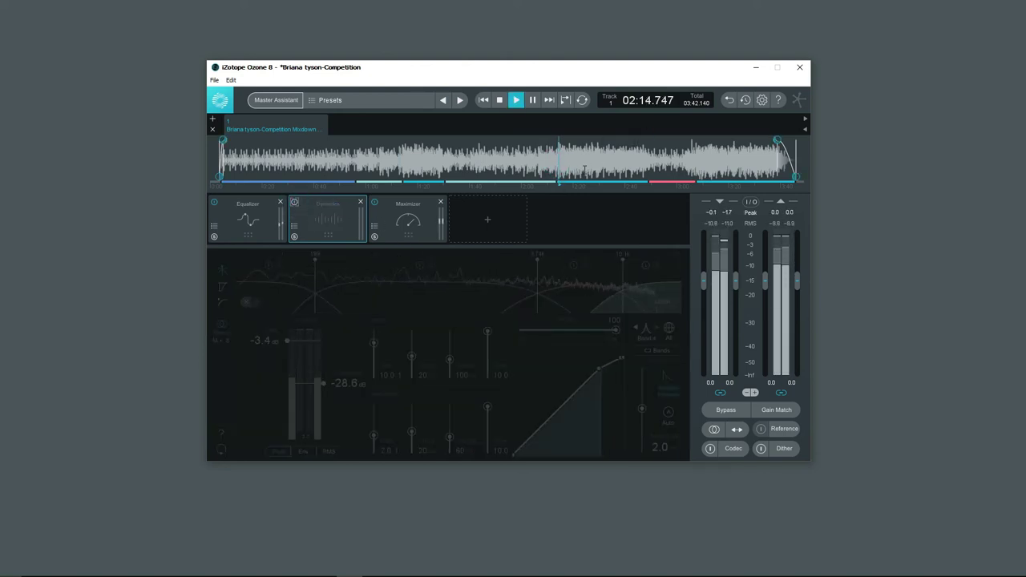
scroll(585, 169, up, 3)
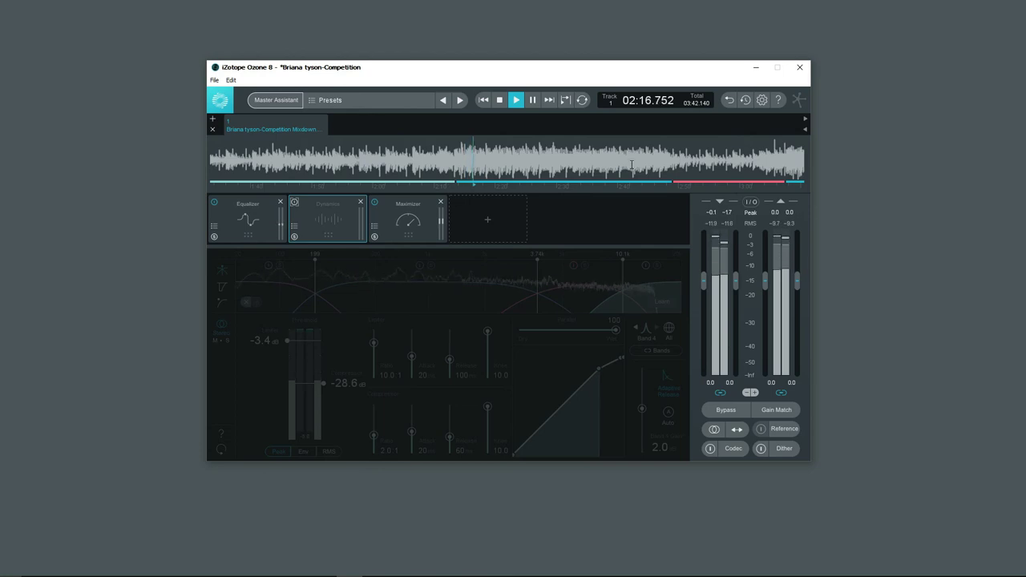
Re-enable the Dynamics module and set band 2's gain to 5.0 dB.
click(295, 202)
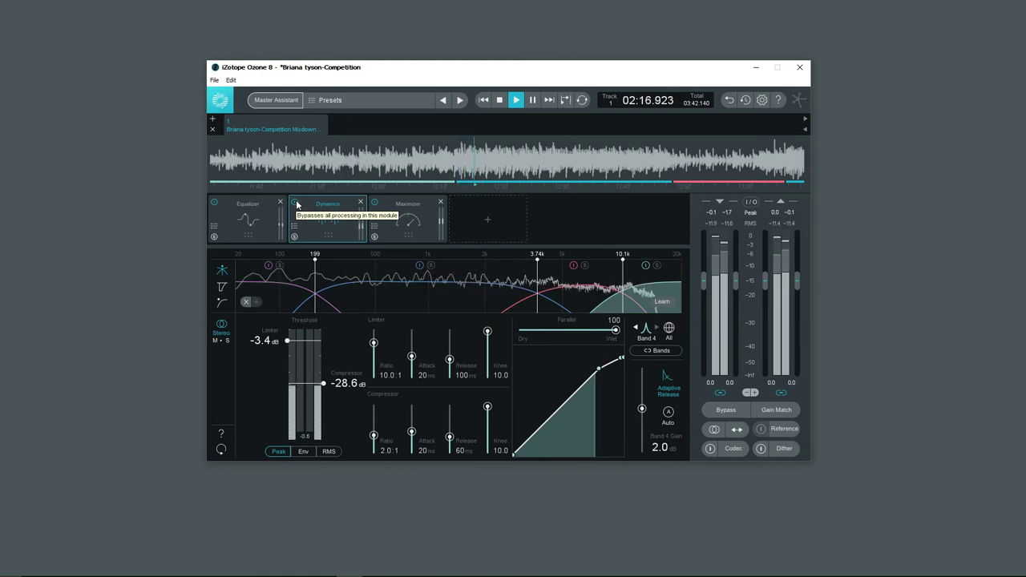
click(401, 285)
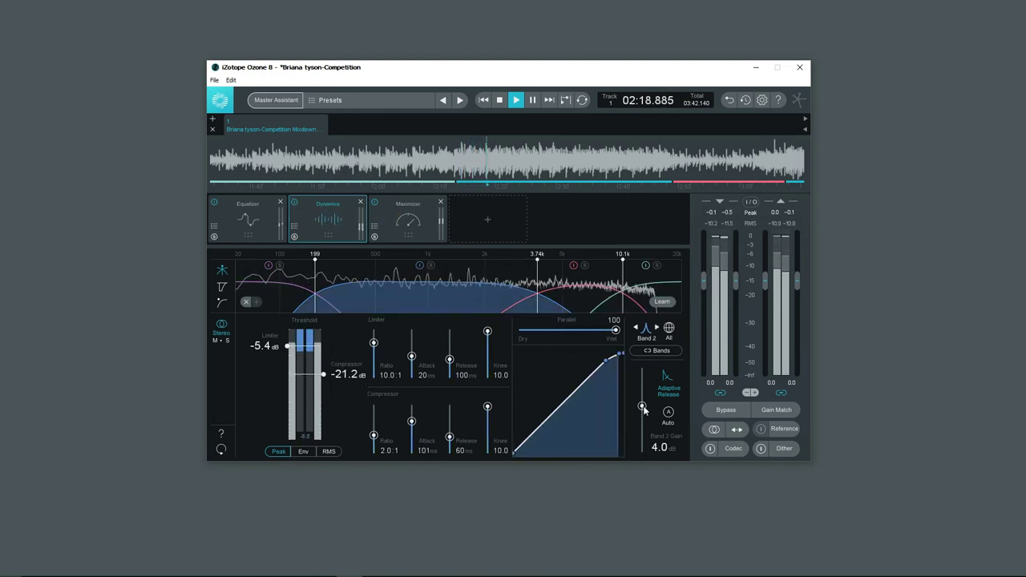
drag(642, 407, 643, 405)
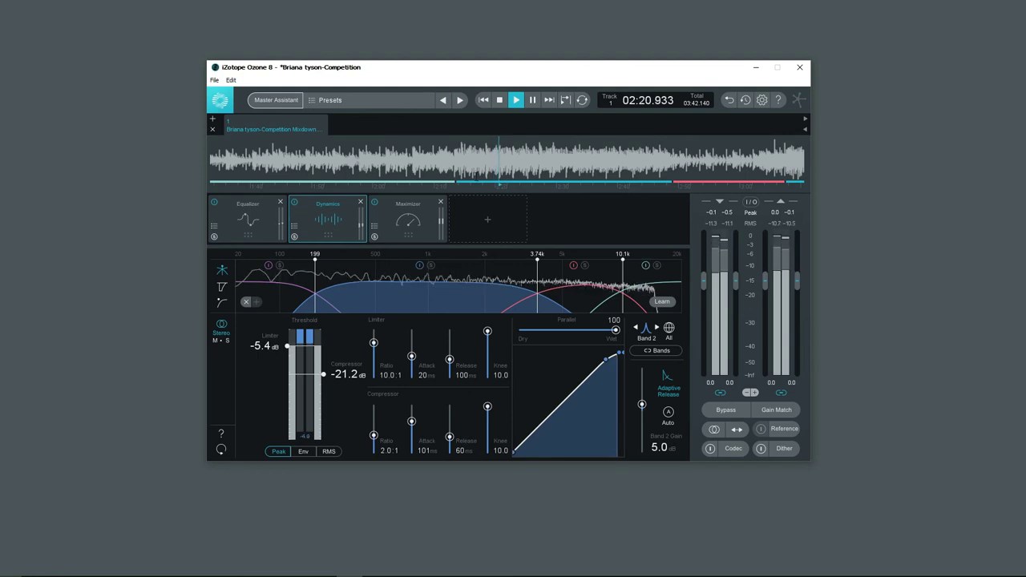
Compare the louder section with and without Dynamics processing several times, stop playback, and leave the Dynamics module displayed.
click(294, 203)
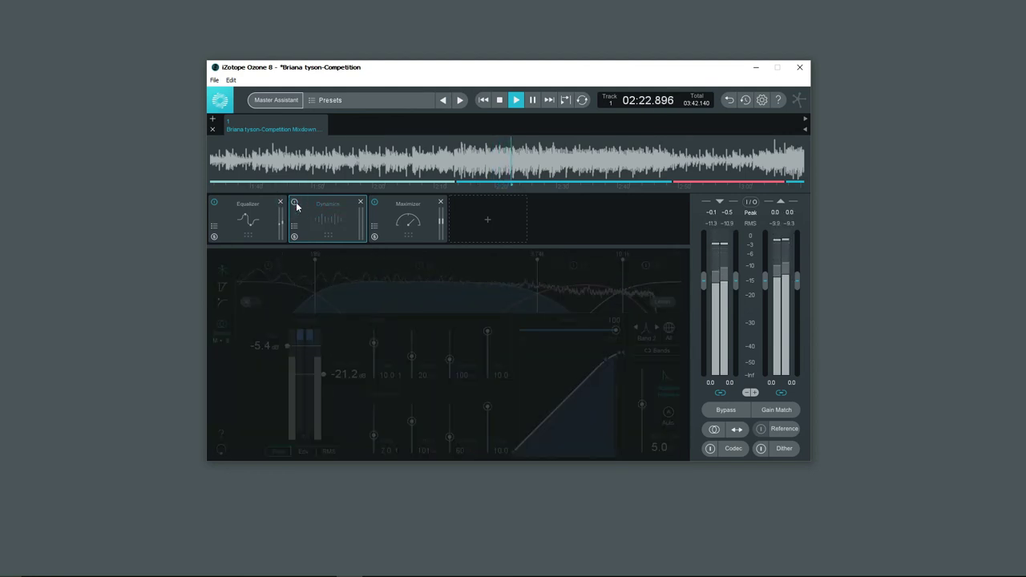
click(294, 203)
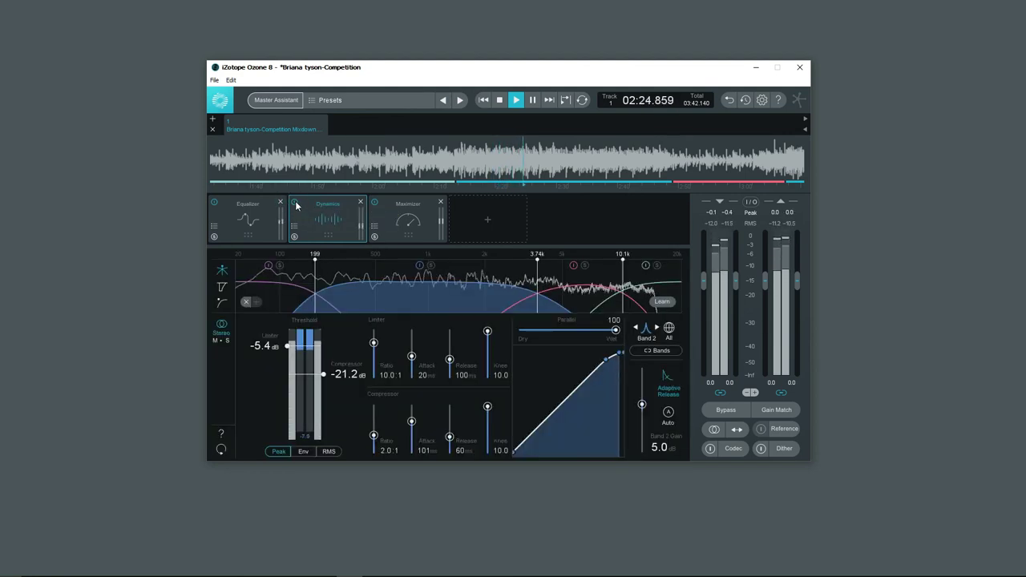
click(294, 203)
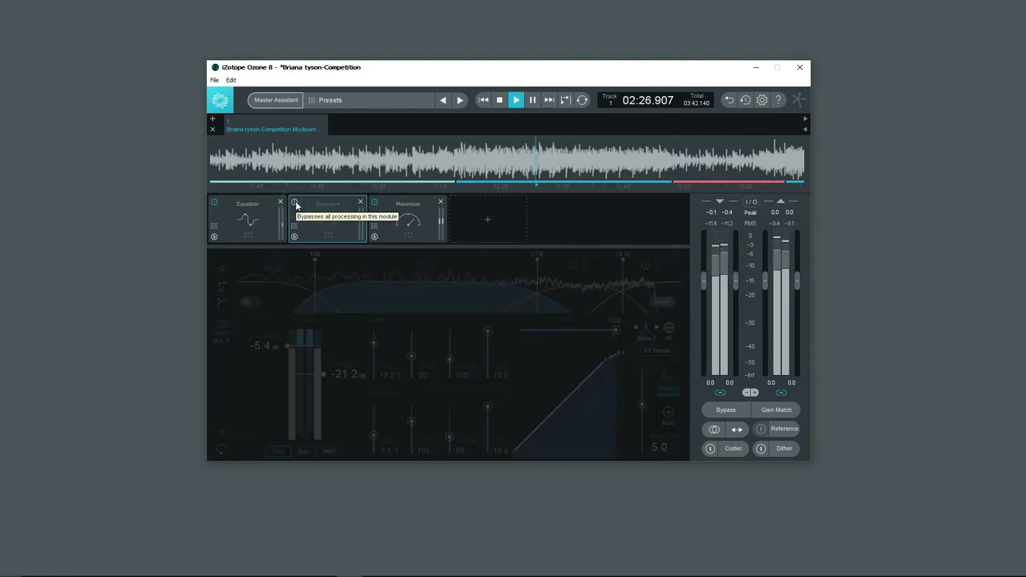
click(295, 203)
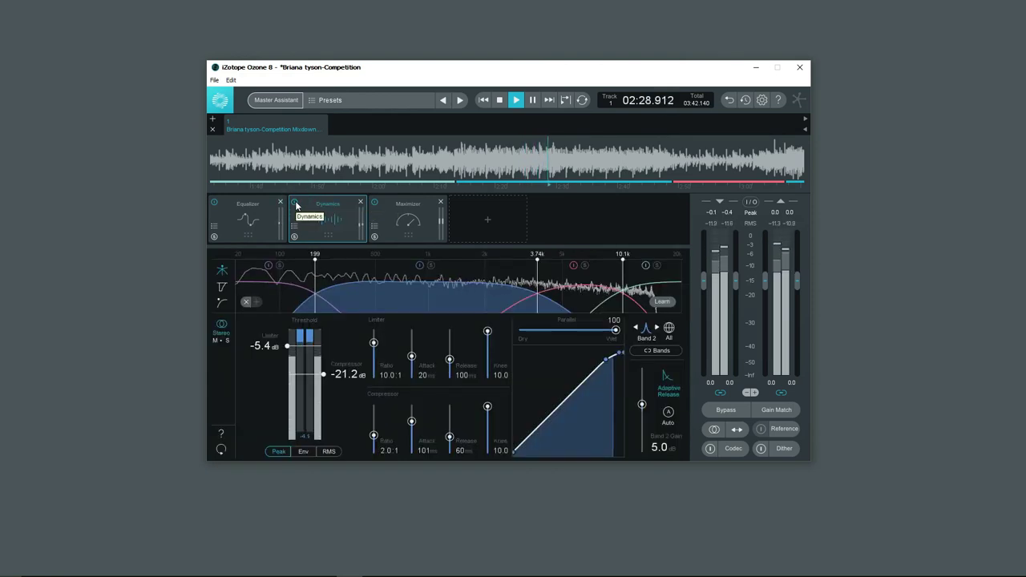
click(295, 203)
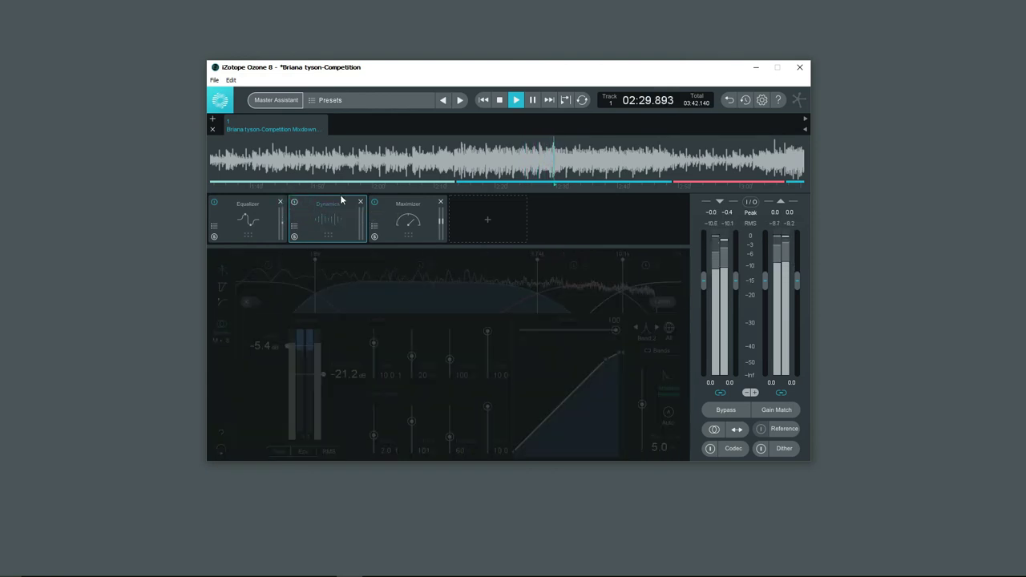
click(295, 203)
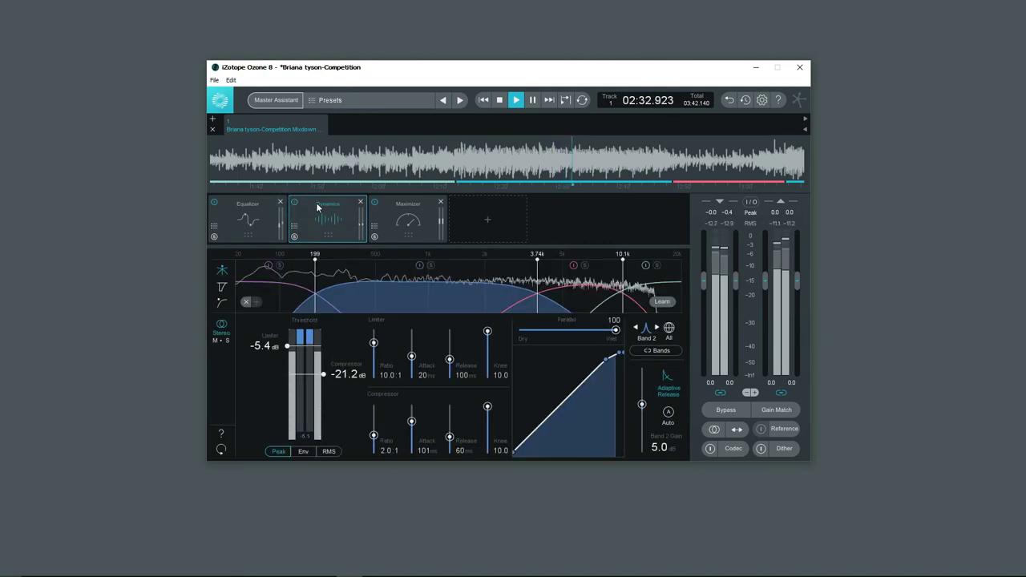
click(294, 203)
click(294, 202)
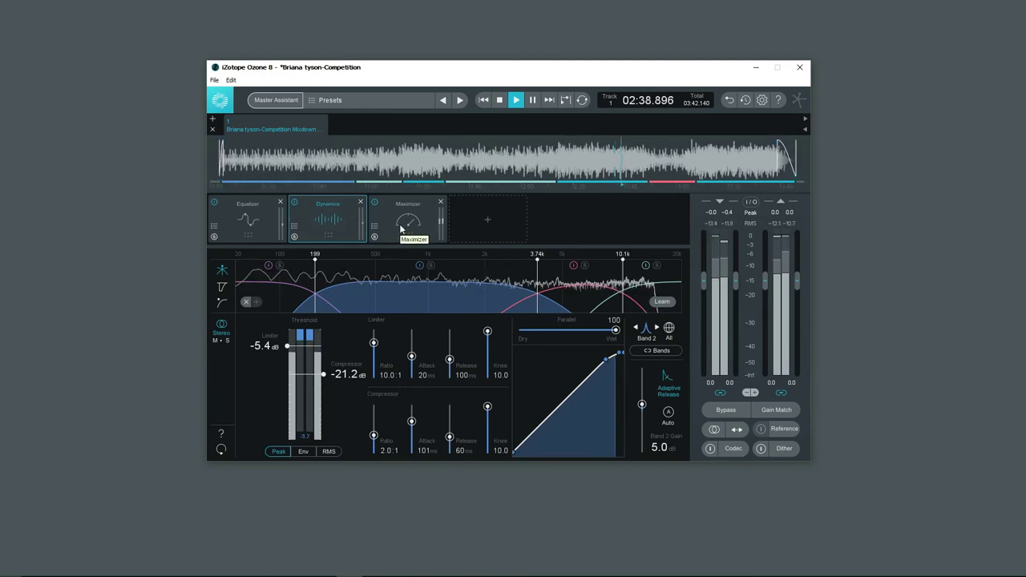
key(space)
click(255, 220)
click(333, 224)
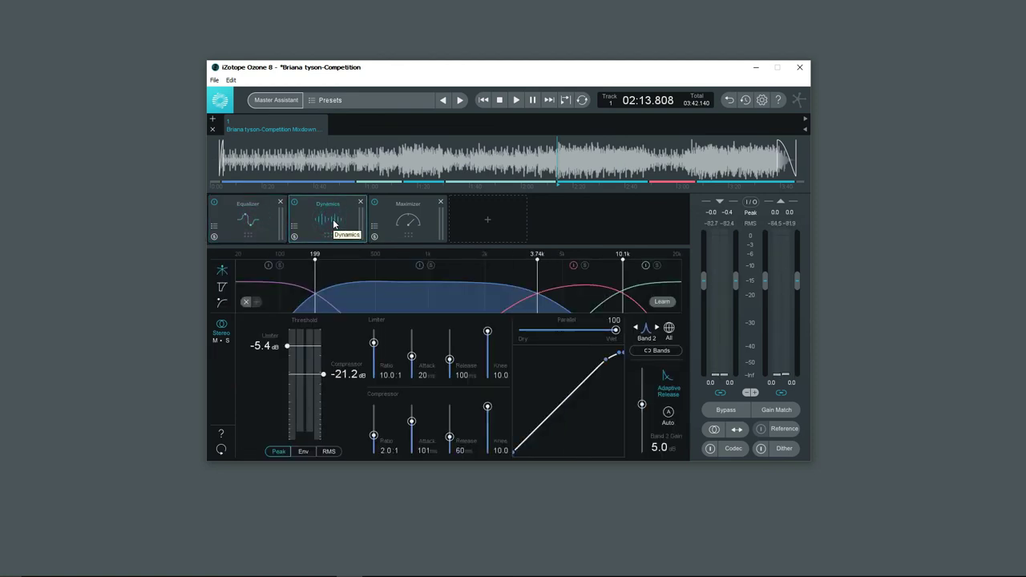